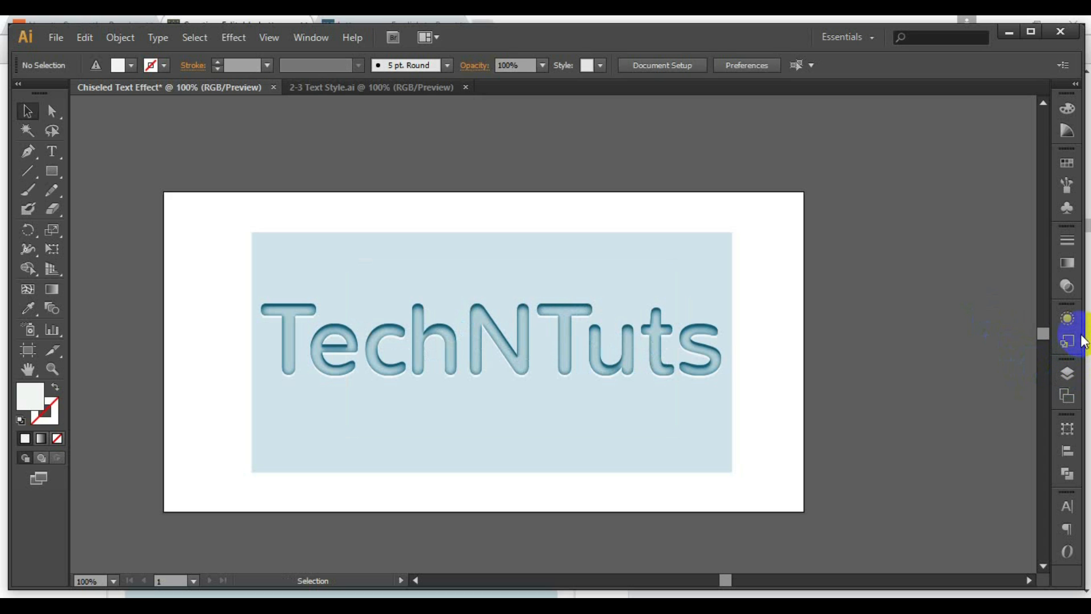
Examine the finished chiseled text style's fills, including the Transform effect applied to its middle fill.
{"action": "left_click", "coordinate": [1067, 320]}
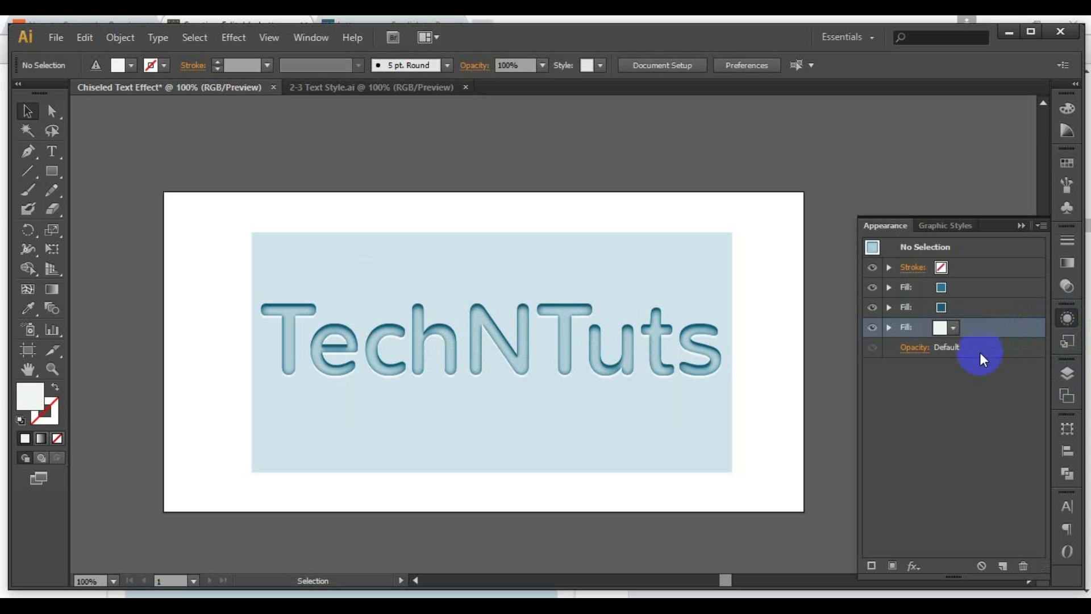
{"action": "left_click", "coordinate": [889, 307]}
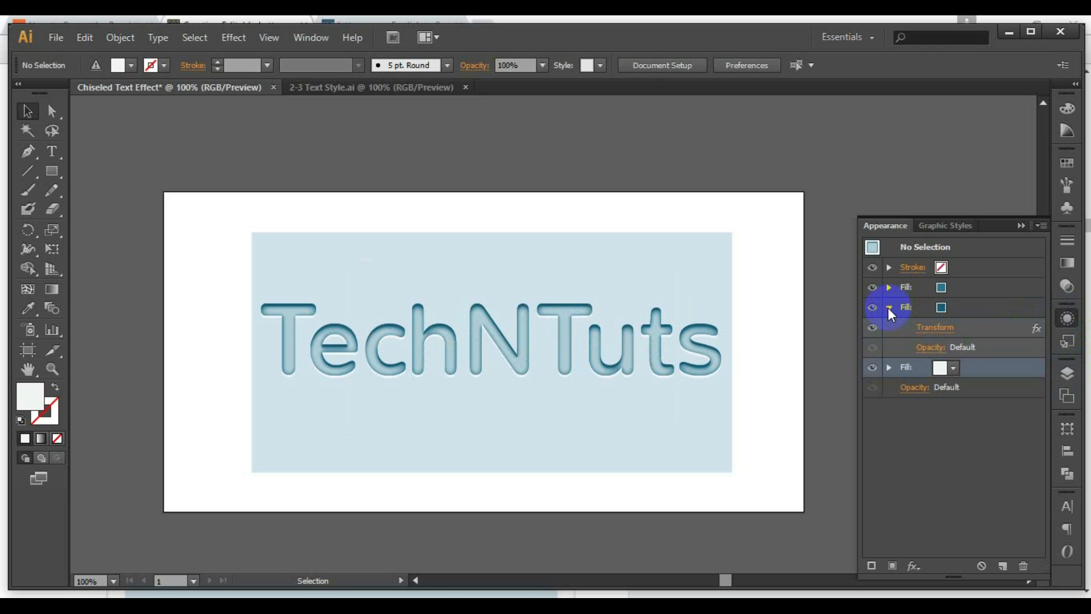
{"action": "left_click", "coordinate": [935, 328]}
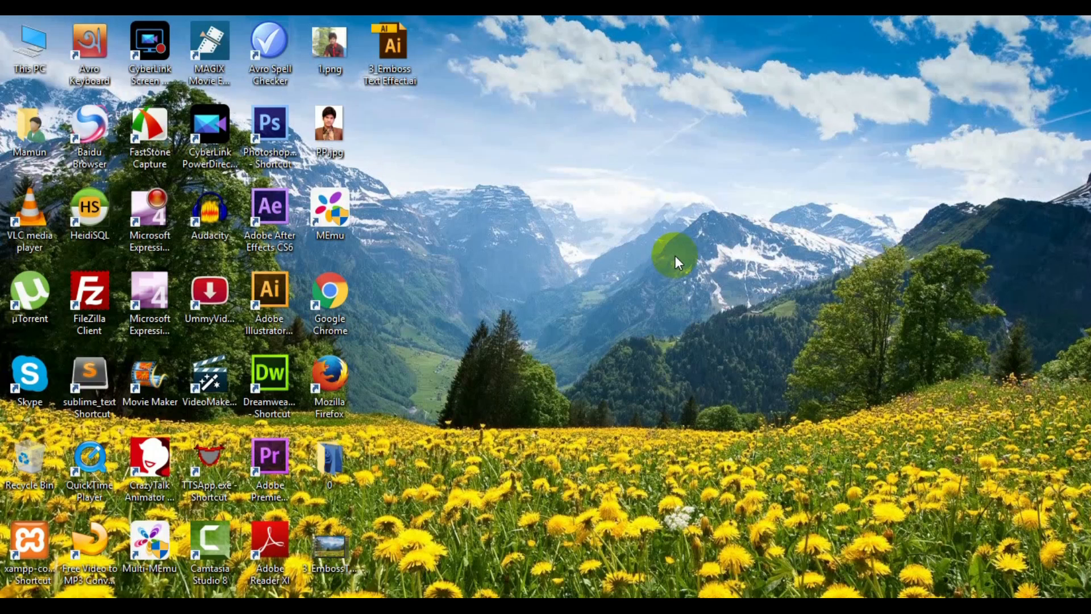
Launch Illustrator and create an 800 × 400 px RGB document named Chiseled Text Effect with raster effects at Screen (72 ppi).
{"action": "double_click", "coordinate": [271, 300]}
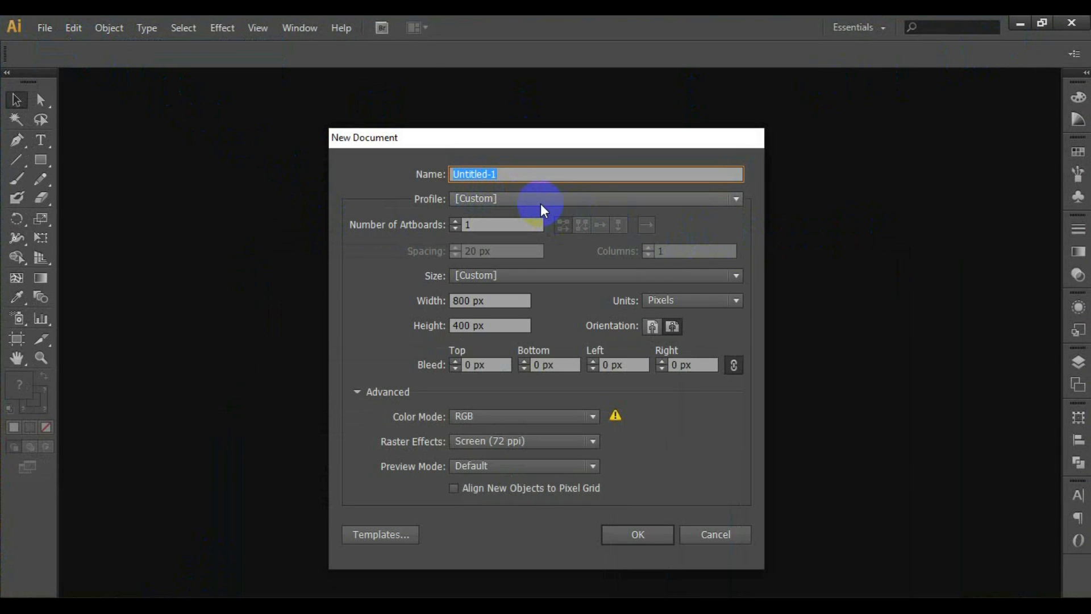
{"action": "type", "text": "Chiseled Text Effect"}
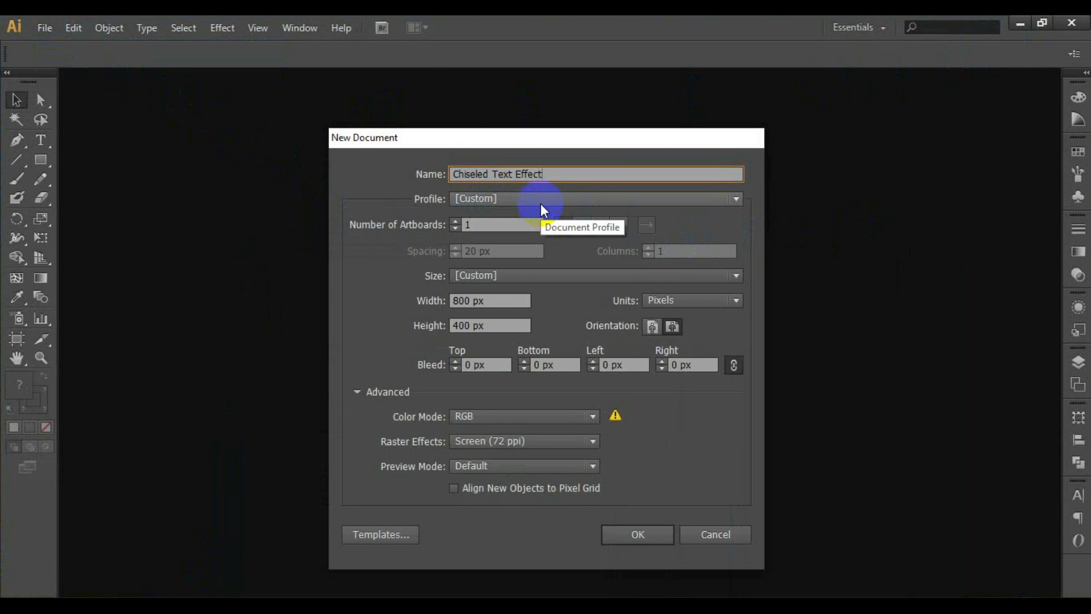
{"action": "left_click", "coordinate": [517, 297]}
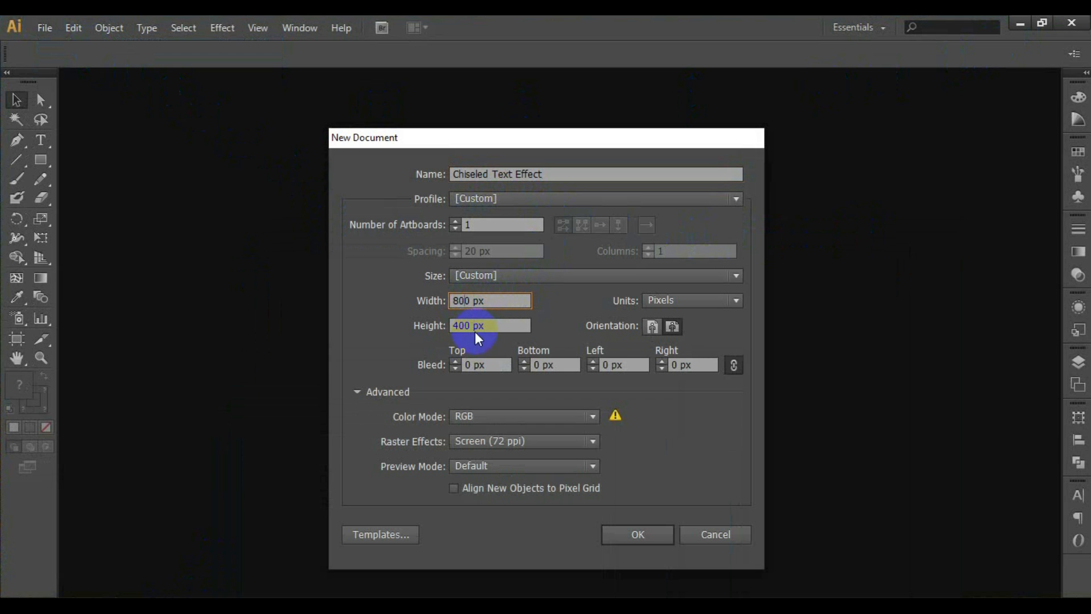
{"action": "left_click", "coordinate": [465, 325]}
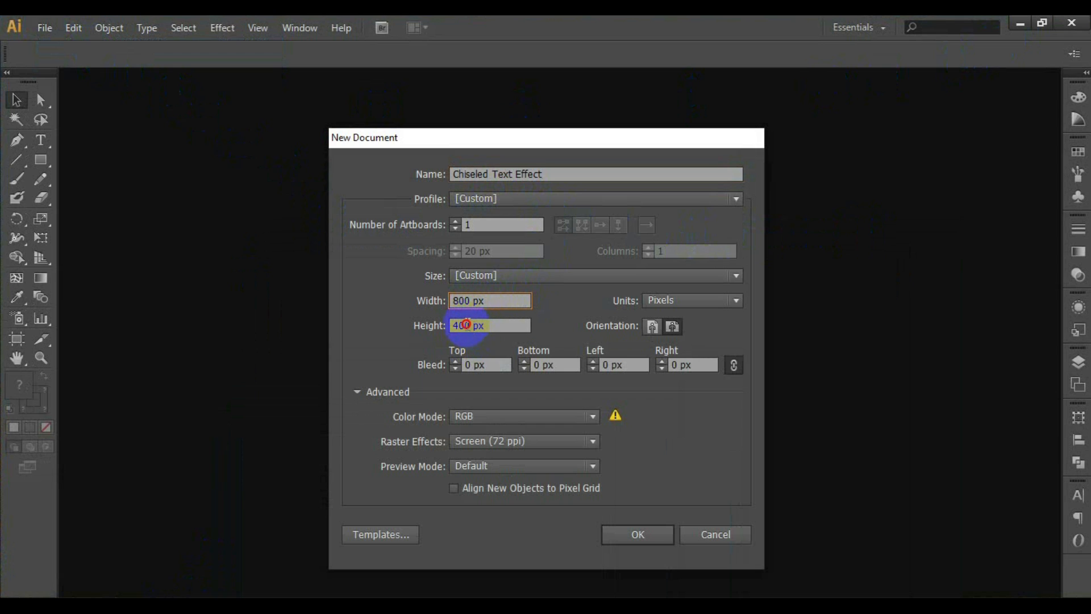
{"action": "left_click", "coordinate": [571, 419]}
{"action": "left_click", "coordinate": [572, 420]}
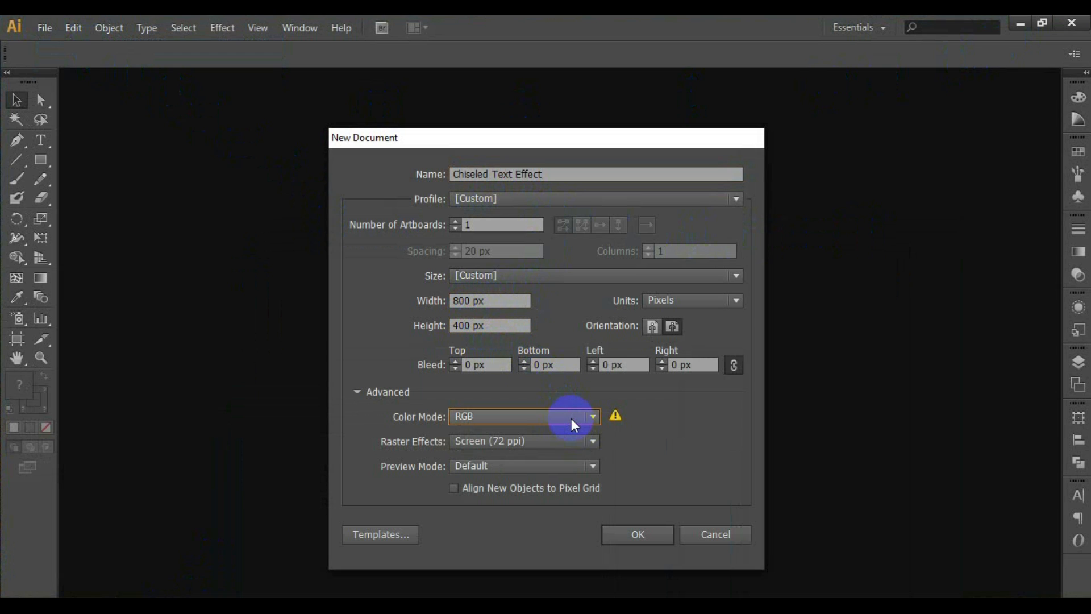
{"action": "left_click", "coordinate": [594, 443]}
{"action": "left_click", "coordinate": [594, 443]}
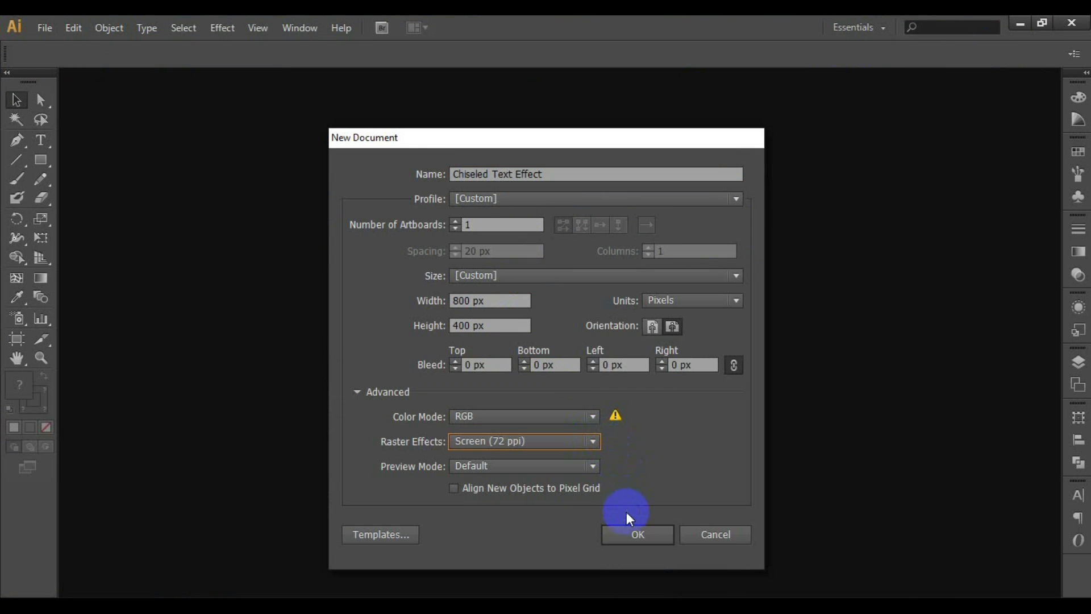
{"action": "left_click", "coordinate": [630, 536]}
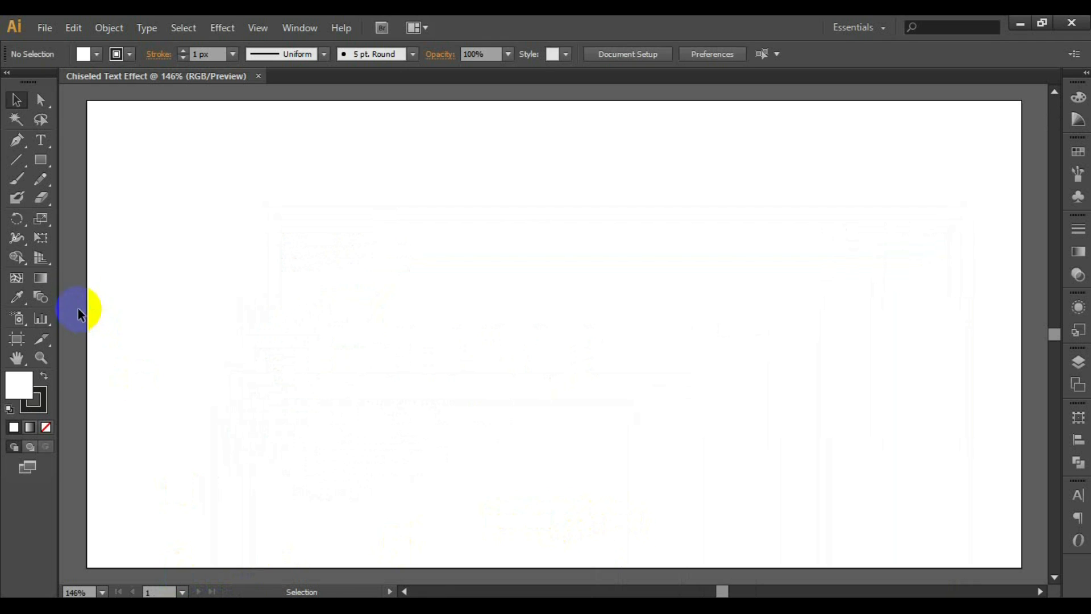
Create a 600 × 300 px rectangle and move it roughly to the middle of the artboard.
{"action": "left_click", "coordinate": [41, 160]}
{"action": "left_click", "coordinate": [222, 207]}
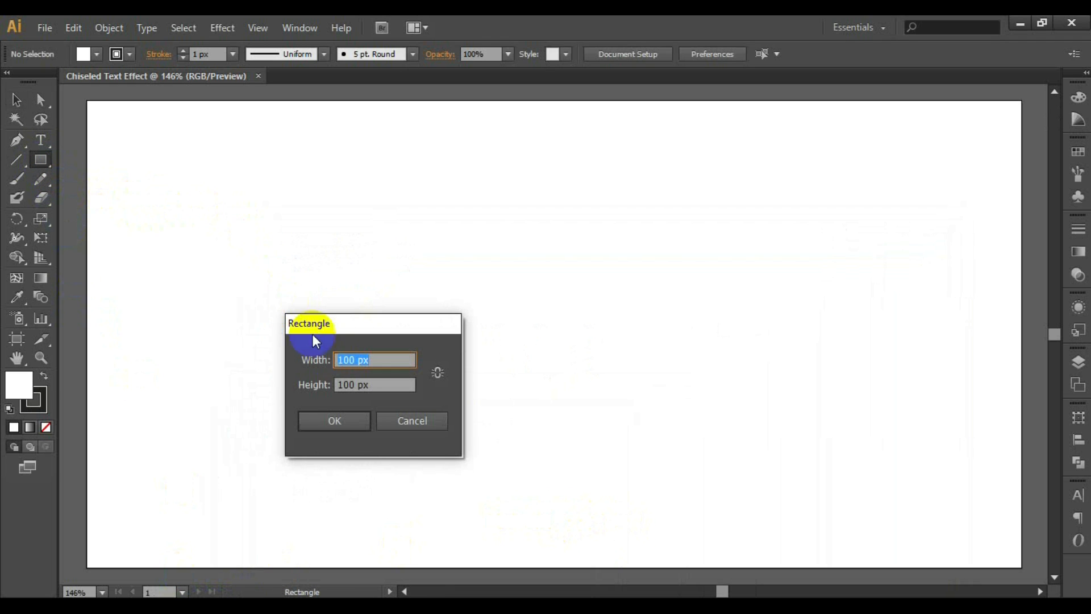
{"action": "type", "text": "6"}
{"action": "left_click_drag", "start_coordinate": [341, 385], "coordinate": [338, 385]}
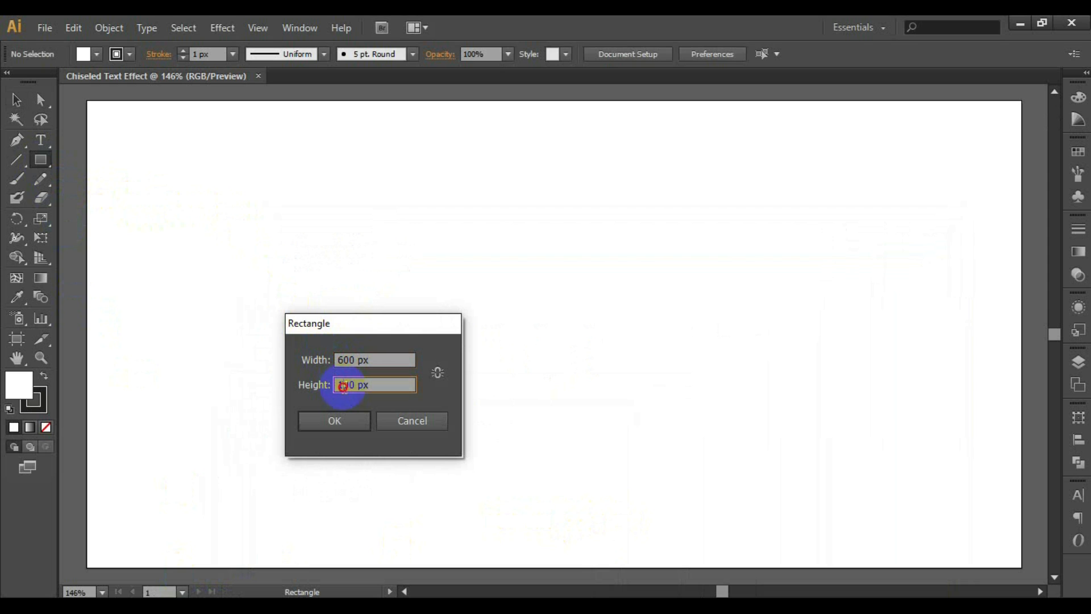
{"action": "type", "text": "3"}
{"action": "left_click", "coordinate": [358, 419]}
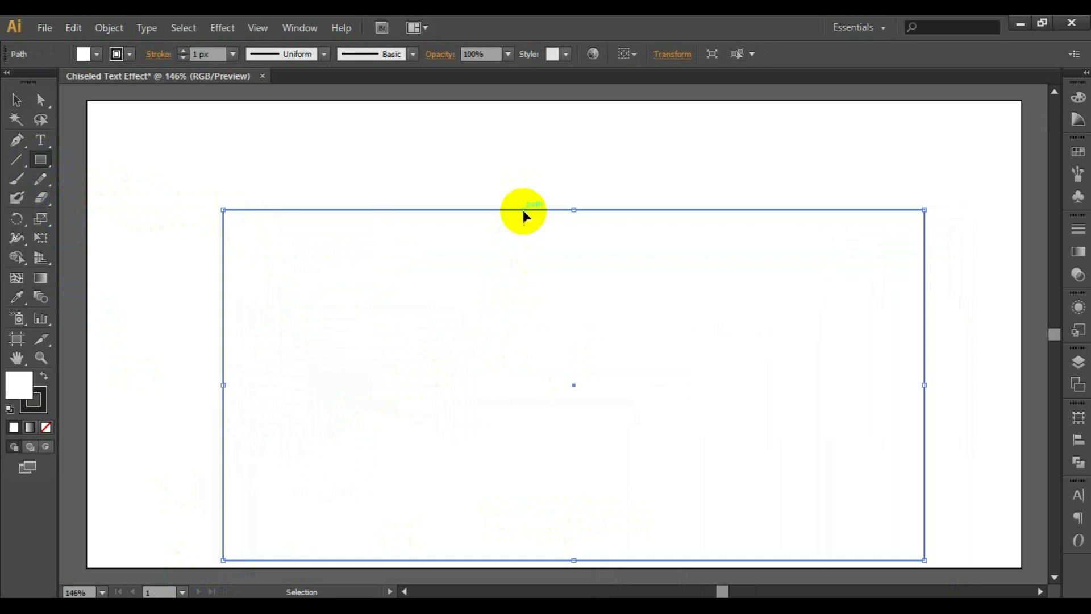
{"action": "left_click_drag", "start_coordinate": [524, 214], "coordinate": [516, 161]}
Set the rectangle's fill colour to light blue, RGB 209, 226, 234.
{"action": "double_click", "coordinate": [26, 389]}
{"action": "left_click_drag", "start_coordinate": [946, 462], "coordinate": [838, 461]}
{"action": "type", "text": "209"}
{"action": "key", "text": "Tab"}
{"action": "type", "text": "226"}
{"action": "key", "text": "Tab"}
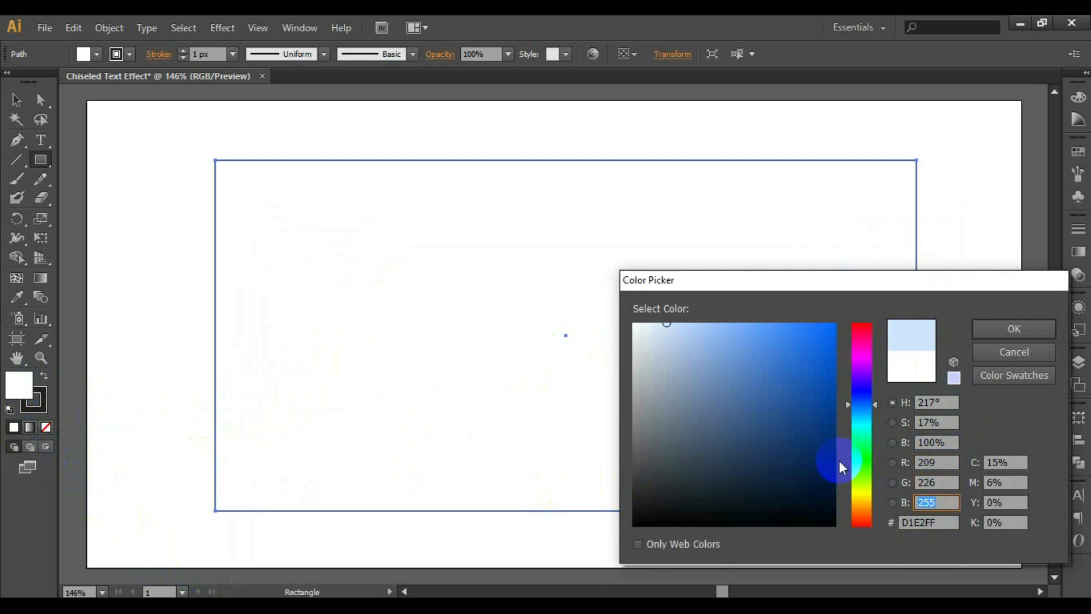
{"action": "type", "text": "234"}
{"action": "key", "text": "Tab"}
{"action": "left_click", "coordinate": [1014, 329]}
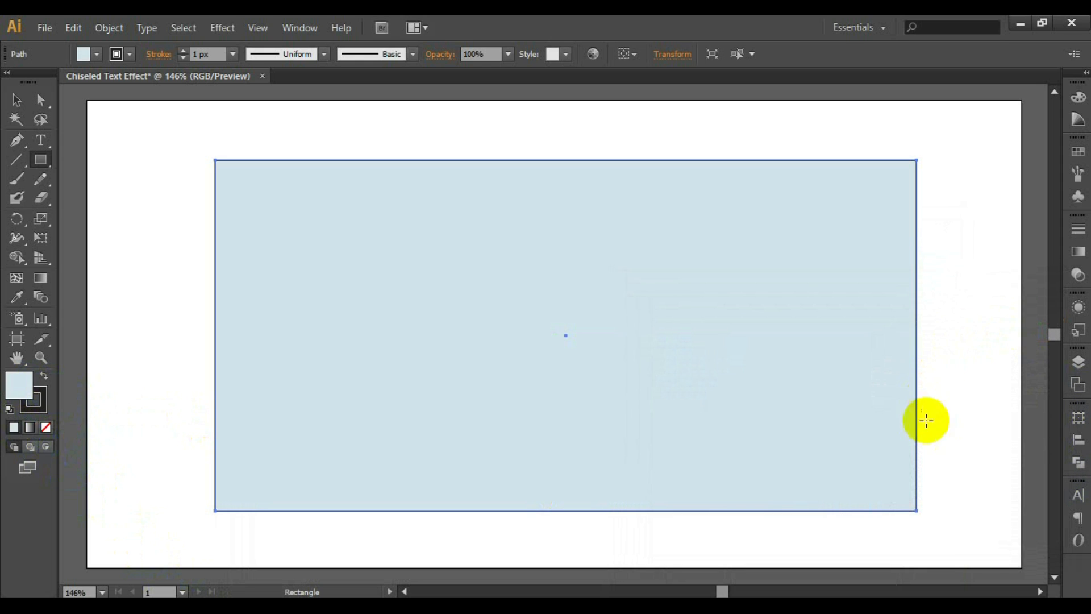
Add the point text "TechNTuts" on top of the light blue rectangle.
{"action": "key", "text": "t"}
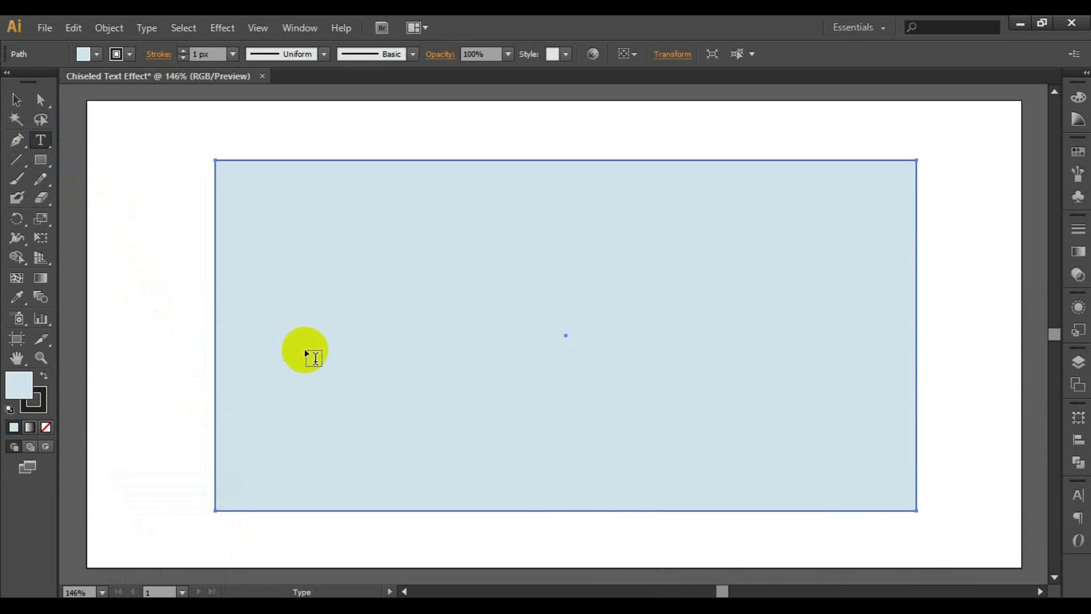
{"action": "left_click", "coordinate": [305, 305]}
{"action": "type", "text": "TechNTuts"}
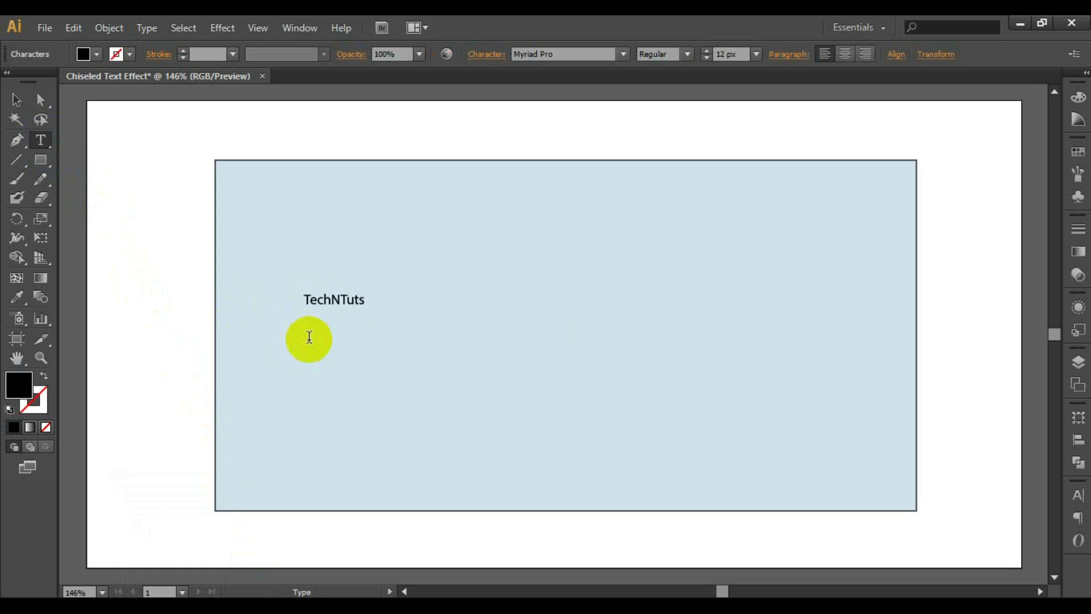
Try to change the font to Nunito at 100 px without highlighting the text.
{"action": "left_click", "coordinate": [578, 55]}
{"action": "type", "text": "Nunito"}
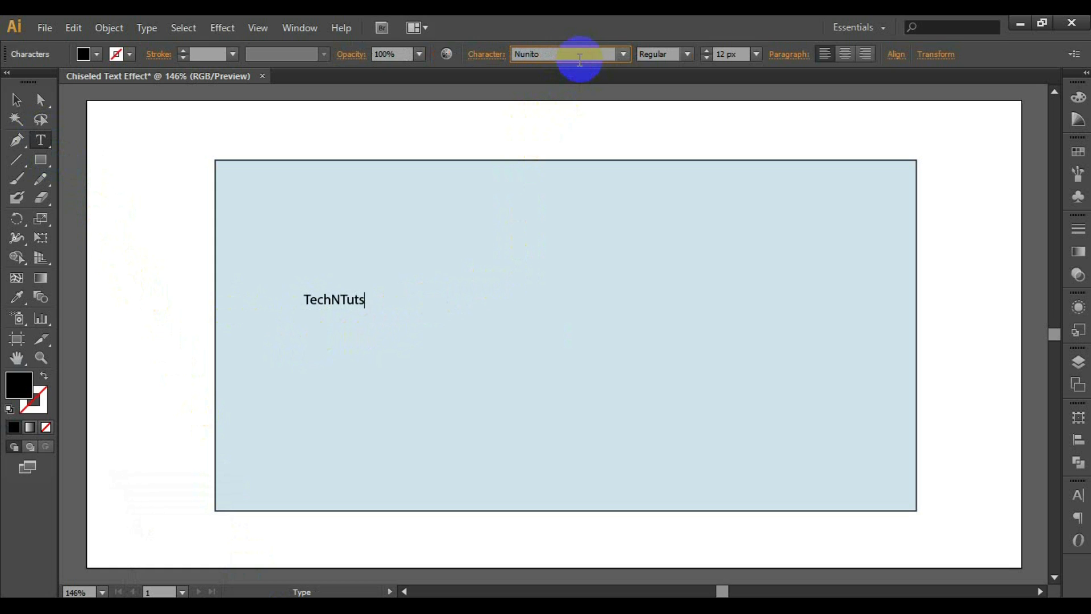
{"action": "key", "text": "Return"}
{"action": "left_click_drag", "start_coordinate": [727, 55], "coordinate": [707, 54]}
{"action": "type", "text": "100"}
{"action": "key", "text": "Return"}
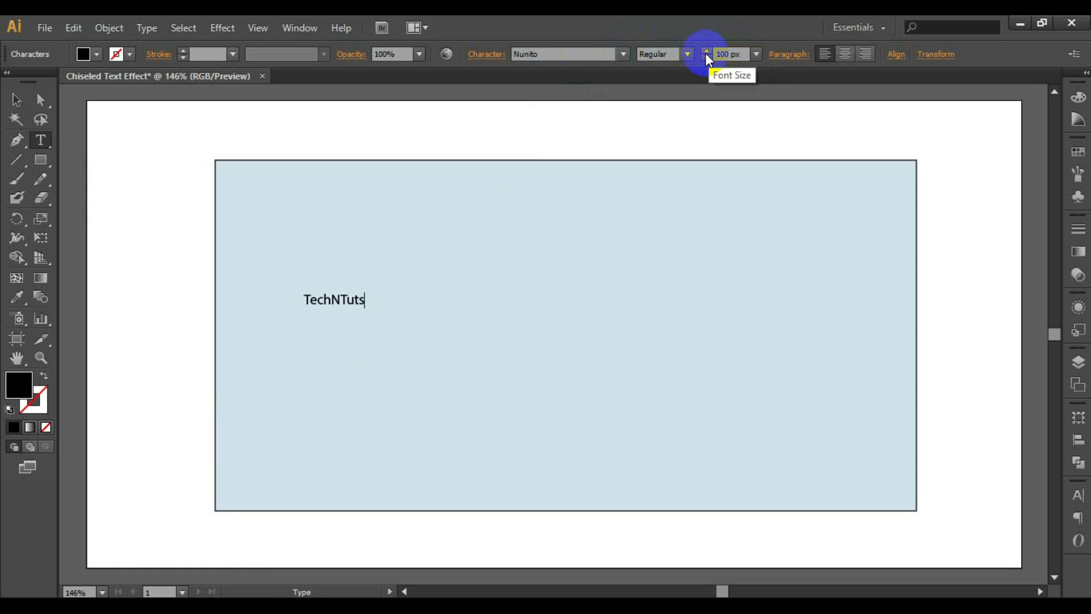
Format the whole TechNTuts text in Nunito at 100 px and centre it roughly on the rectangle.
{"action": "left_click_drag", "start_coordinate": [372, 301], "coordinate": [292, 304]}
{"action": "left_click", "coordinate": [575, 54]}
{"action": "type", "text": "Nun"}
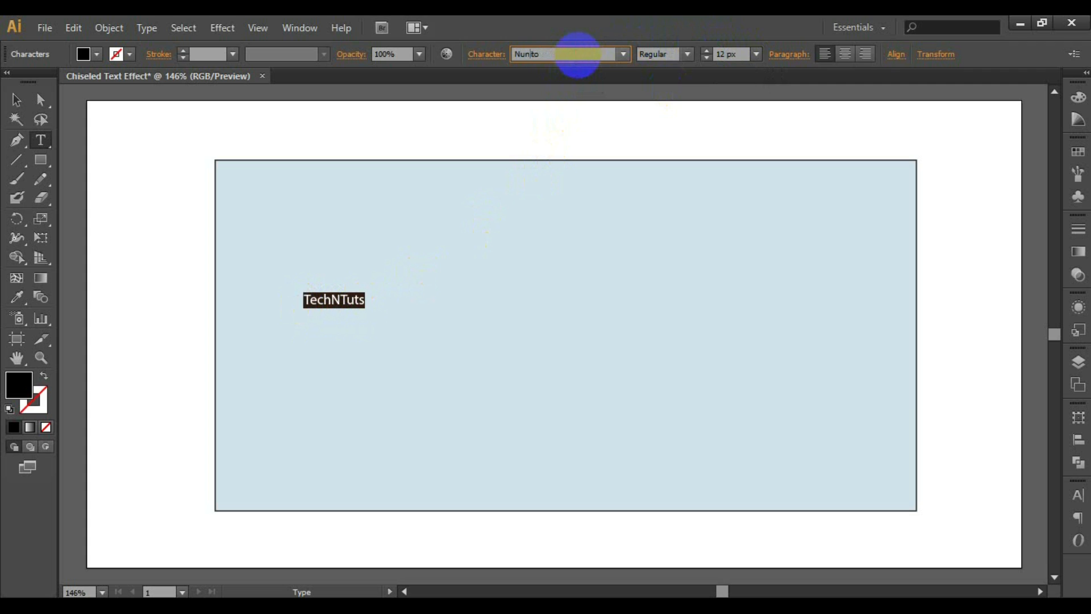
{"action": "key", "text": "Return"}
{"action": "left_click_drag", "start_coordinate": [727, 54], "coordinate": [708, 54]}
{"action": "type", "text": "100"}
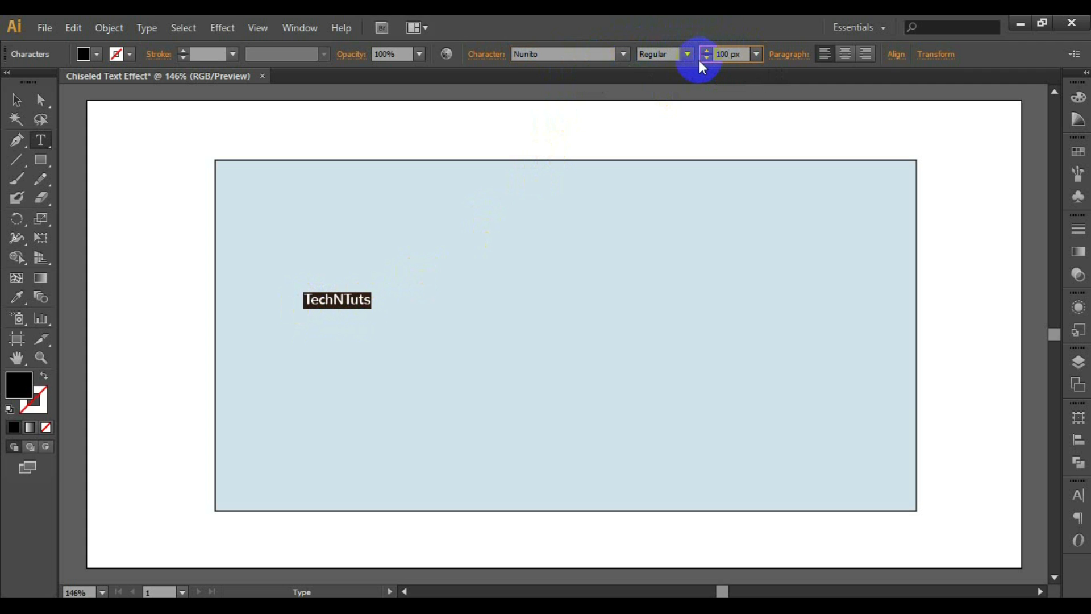
{"action": "key", "text": "Return"}
{"action": "left_click_drag", "start_coordinate": [653, 268], "coordinate": [609, 341]}
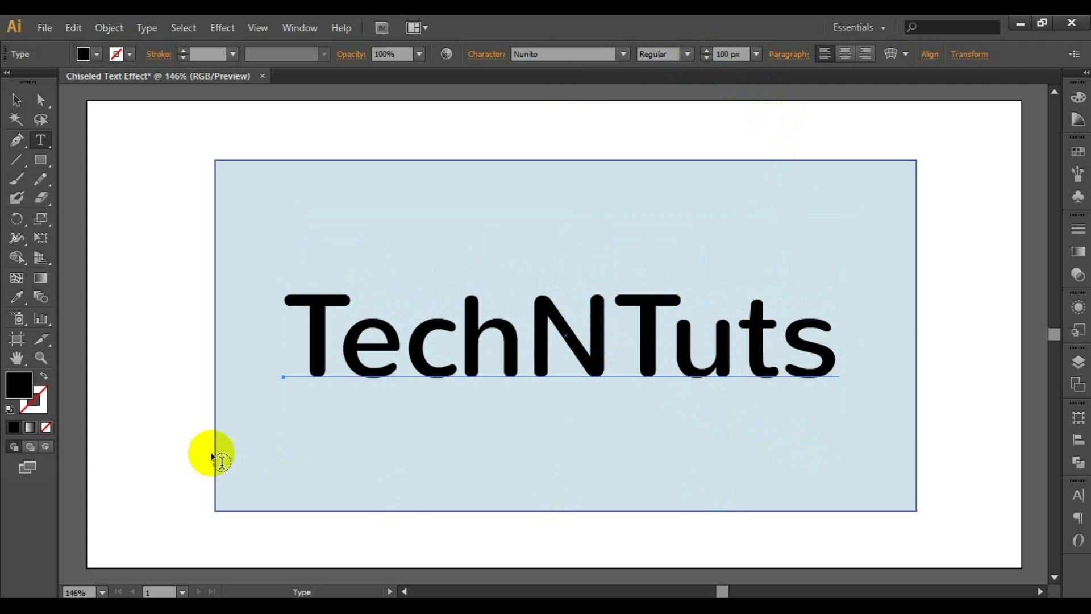
Set the TechNTuts text's character fill to None.
{"action": "left_click", "coordinate": [21, 388]}
{"action": "left_click", "coordinate": [46, 427]}
{"action": "left_click", "coordinate": [612, 336]}
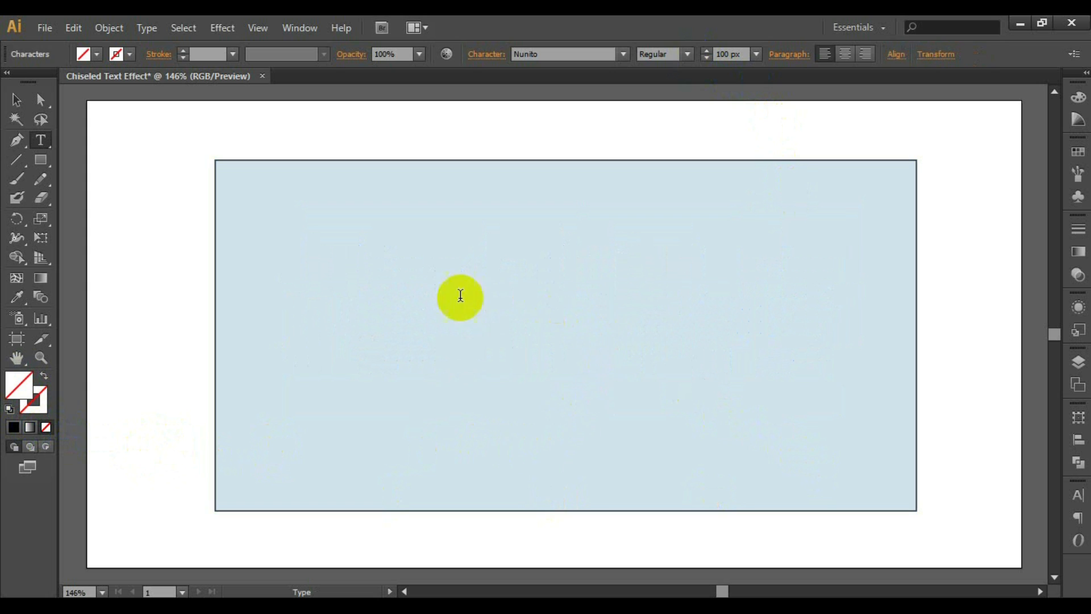
Select the TechNTuts text as an object and add a new fill to its appearance.
{"action": "left_click", "coordinate": [17, 100]}
{"action": "scroll", "coordinate": [863, 516], "scroll_direction": "right", "scroll_amount": 4}
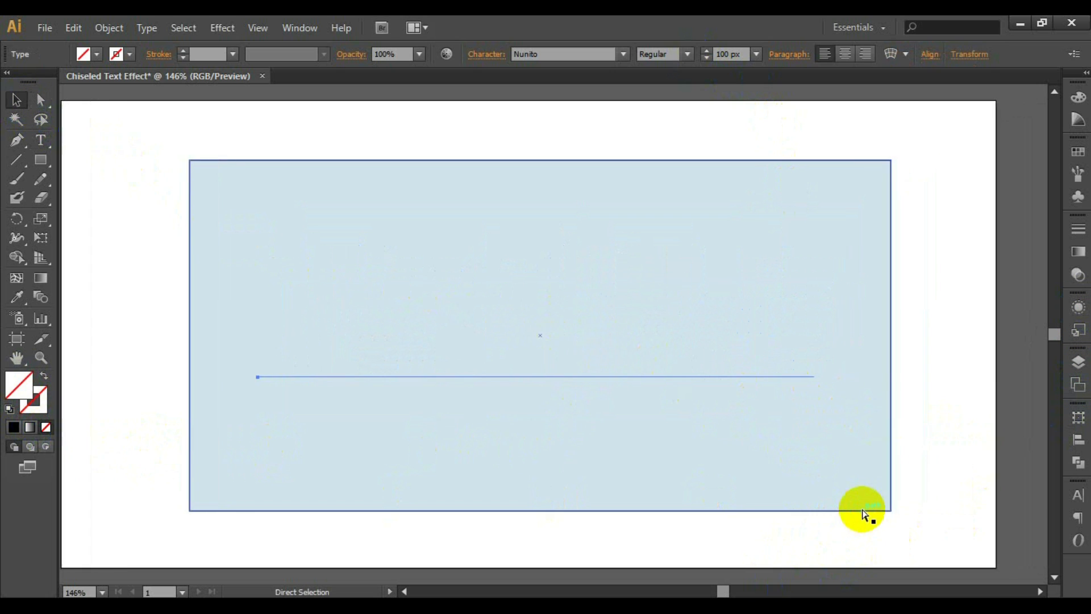
{"action": "left_click", "coordinate": [1078, 307]}
{"action": "left_click", "coordinate": [904, 577]}
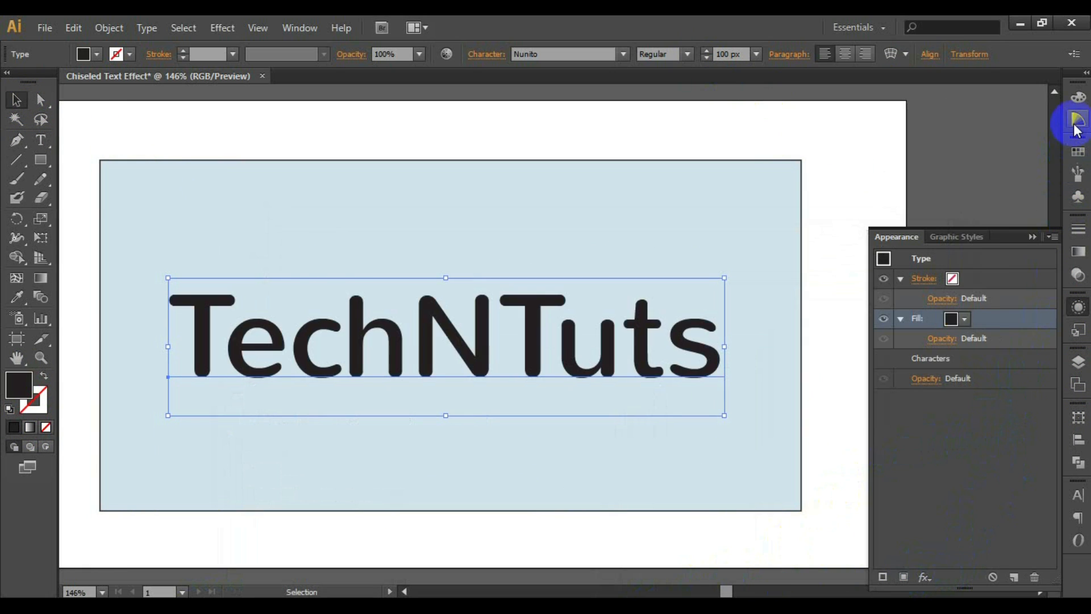
Set the text's new fill colour to RGB 44, 117, 145.
{"action": "left_click", "coordinate": [1078, 96]}
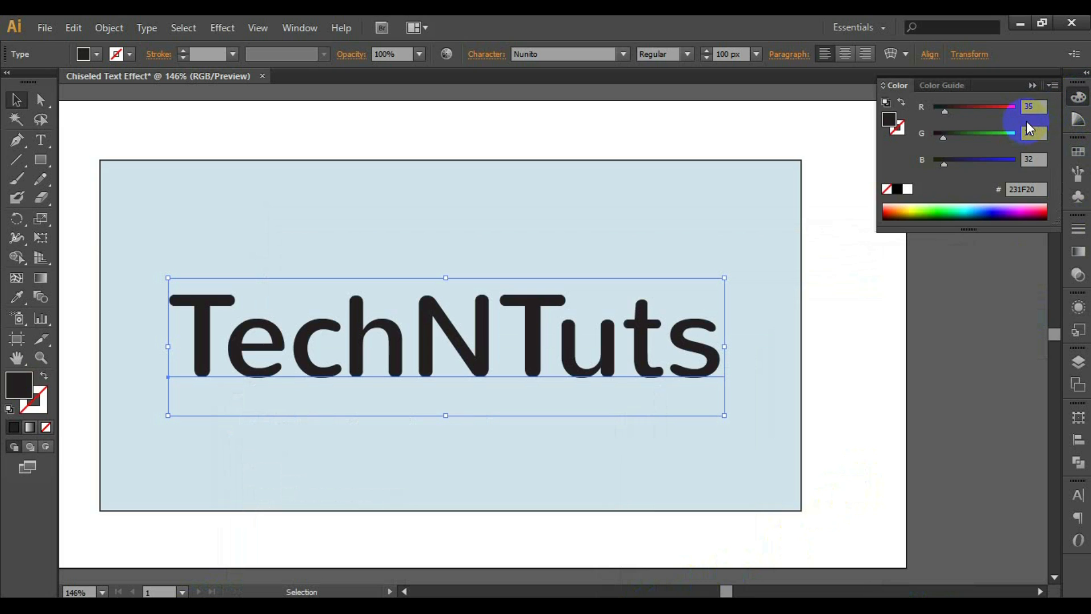
{"action": "left_click", "coordinate": [1034, 107]}
{"action": "type", "text": "44"}
{"action": "key", "text": "Tab"}
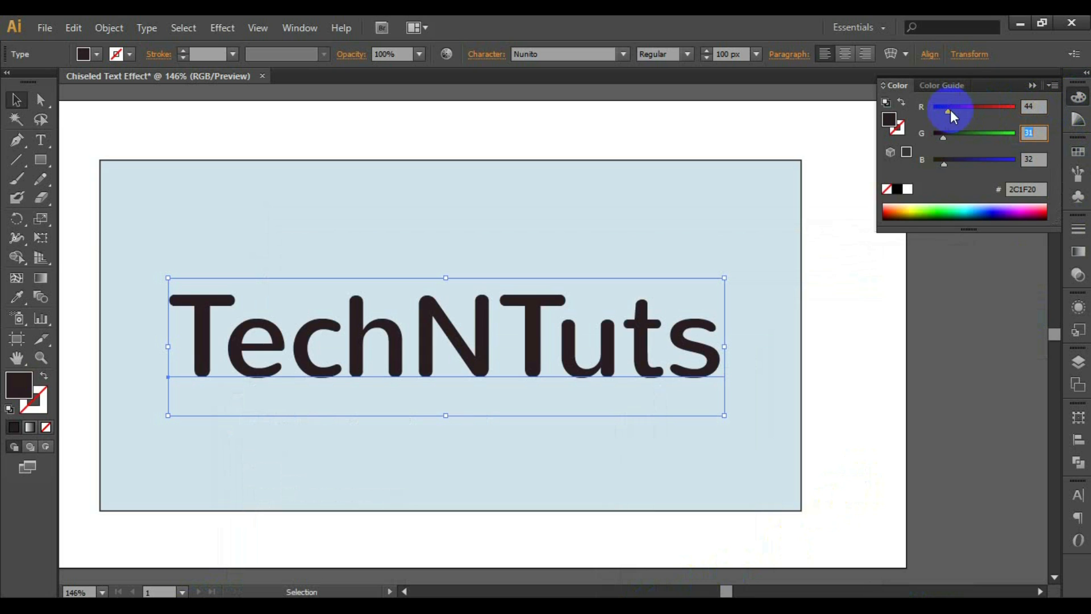
{"action": "type", "text": "117"}
{"action": "key", "text": "Tab"}
{"action": "type", "text": "145"}
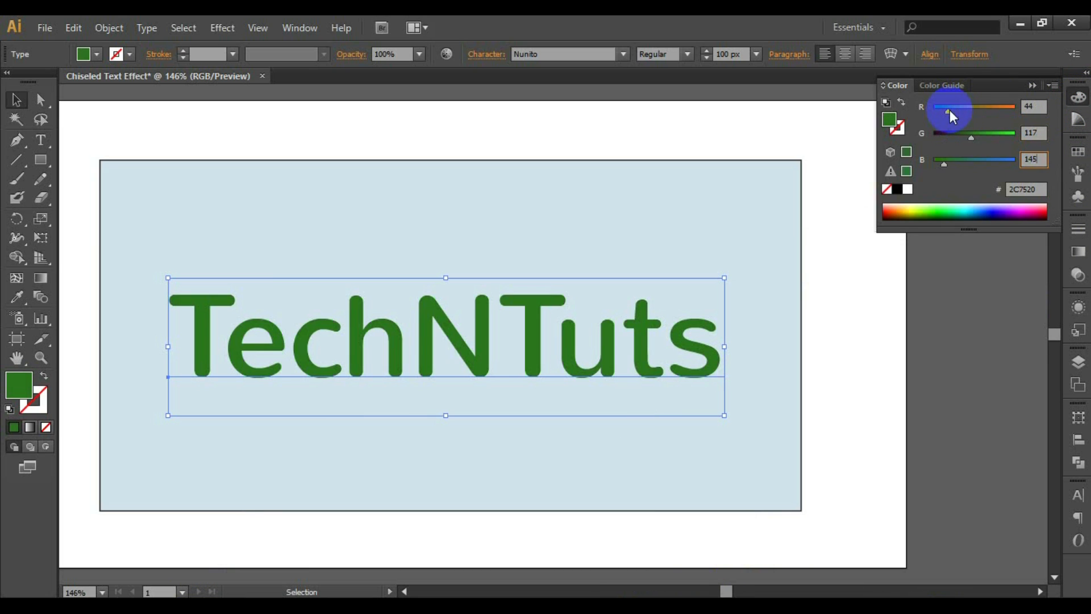
{"action": "key", "text": "Tab"}
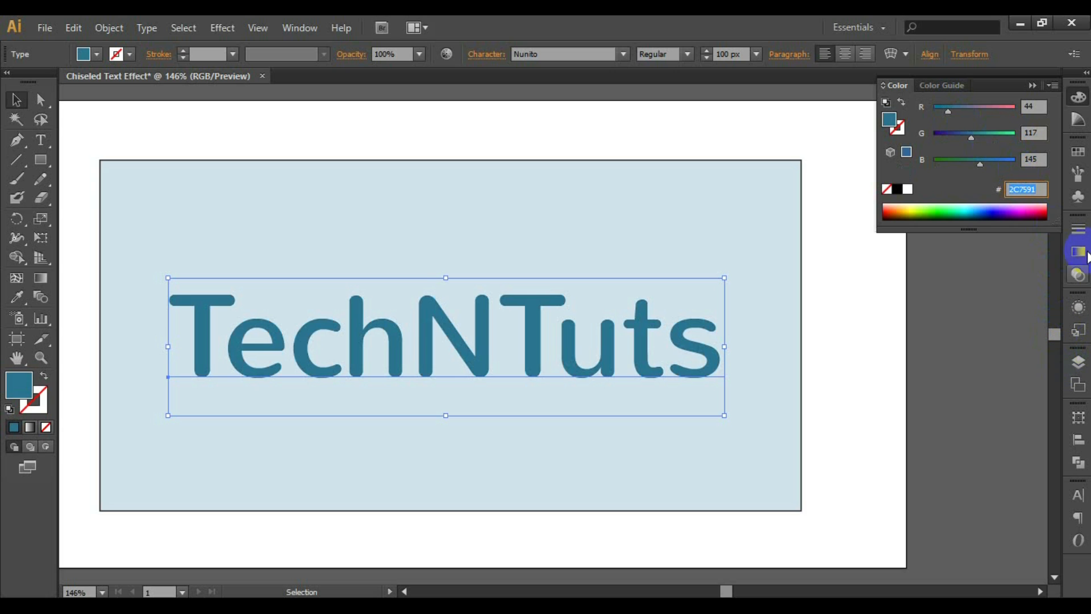
{"action": "left_click", "coordinate": [1032, 88]}
Add an Inner Glow effect to the text's fill with Normal mode, 90% opacity, 5 px blur and Center as the source.
{"action": "left_click", "coordinate": [1078, 308]}
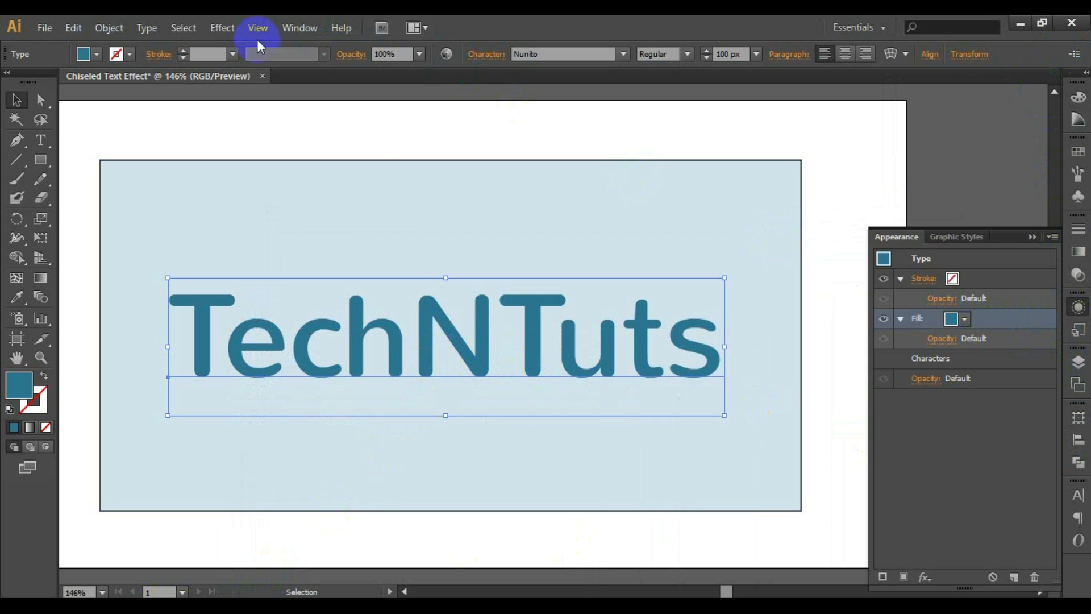
{"action": "left_click", "coordinate": [222, 28]}
{"action": "left_click", "coordinate": [266, 210]}
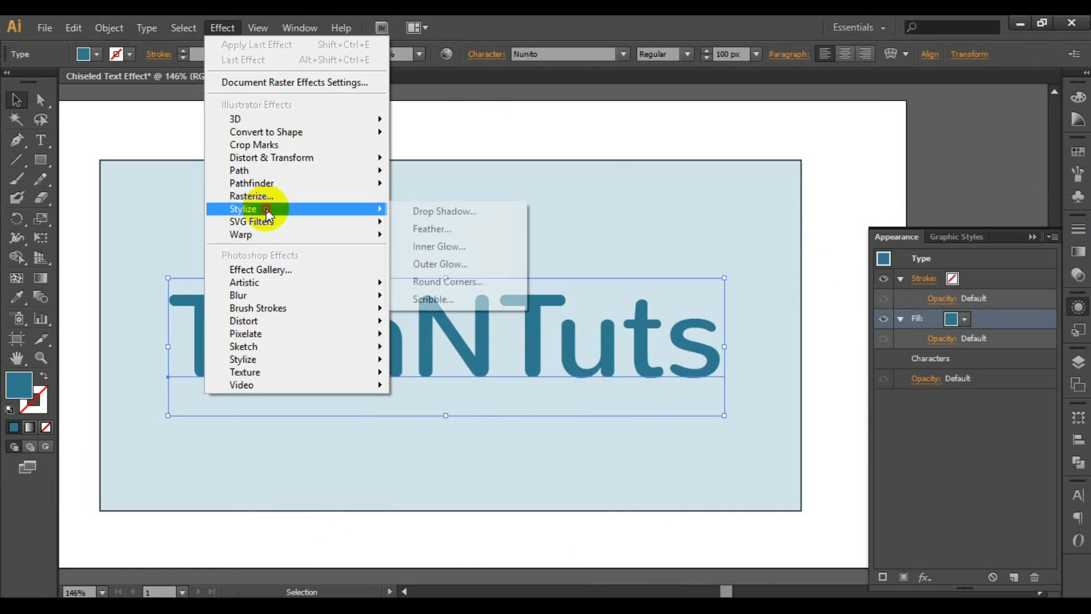
{"action": "left_click", "coordinate": [454, 246]}
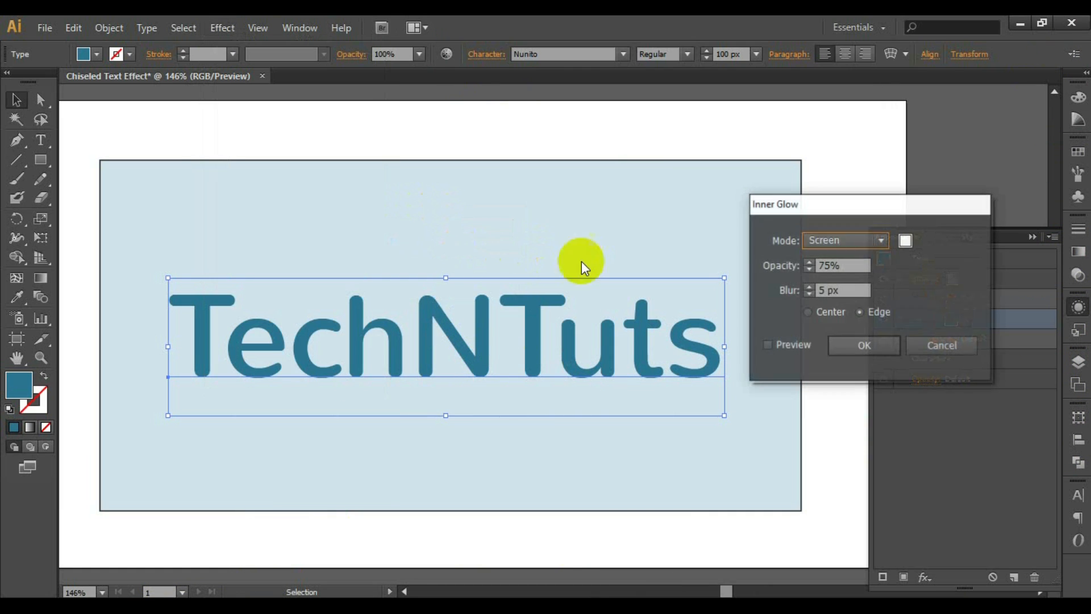
{"action": "left_click", "coordinate": [861, 291]}
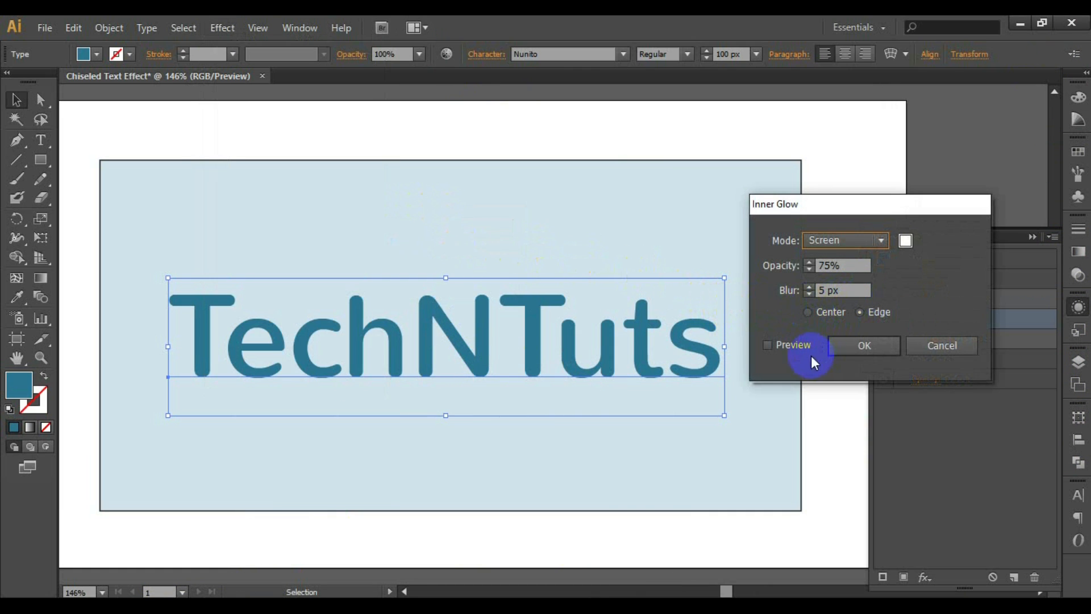
{"action": "left_click", "coordinate": [881, 241]}
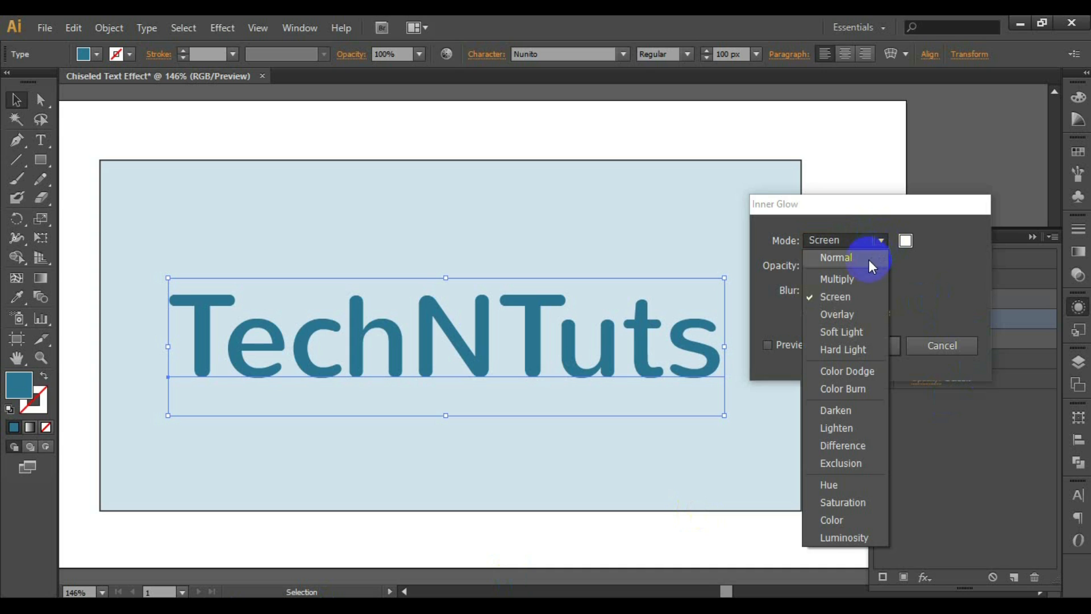
{"action": "left_click", "coordinate": [871, 265]}
{"action": "left_click", "coordinate": [835, 266]}
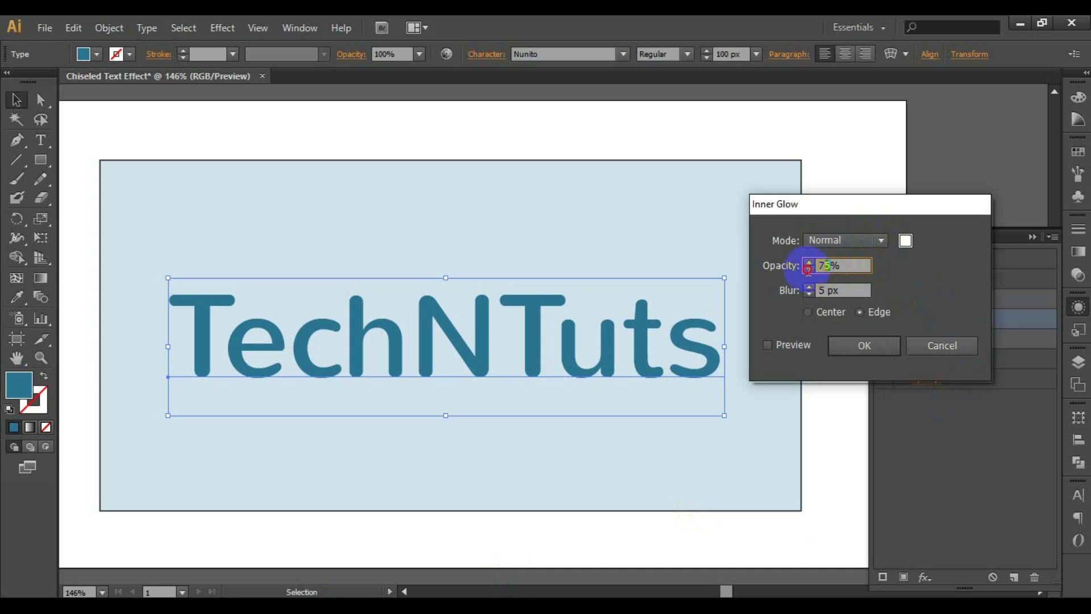
{"action": "type", "text": "90"}
{"action": "key", "text": "Tab"}
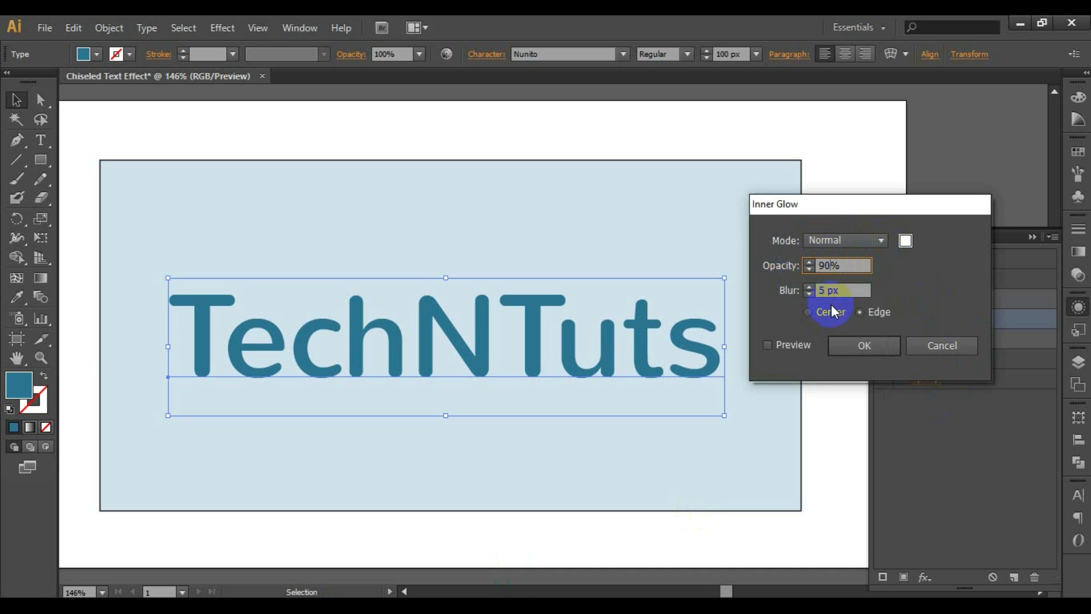
{"action": "left_click_drag", "start_coordinate": [826, 289], "coordinate": [807, 293]}
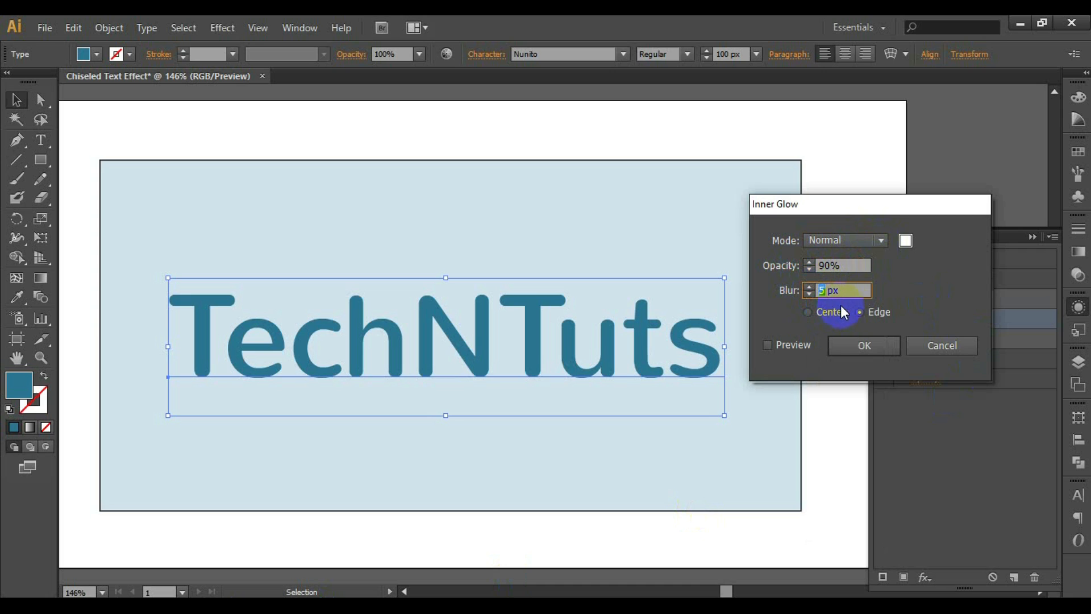
{"action": "left_click", "coordinate": [807, 312]}
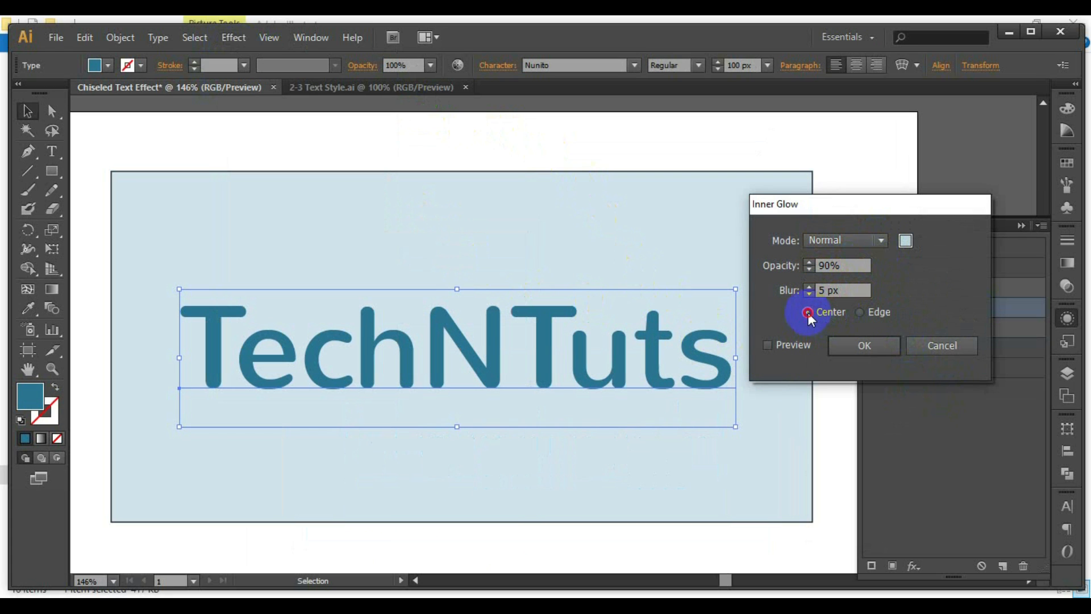
Use RGB 189, 213, 219 as the inner glow colour, preview the glow and apply it.
{"action": "left_click", "coordinate": [906, 241]}
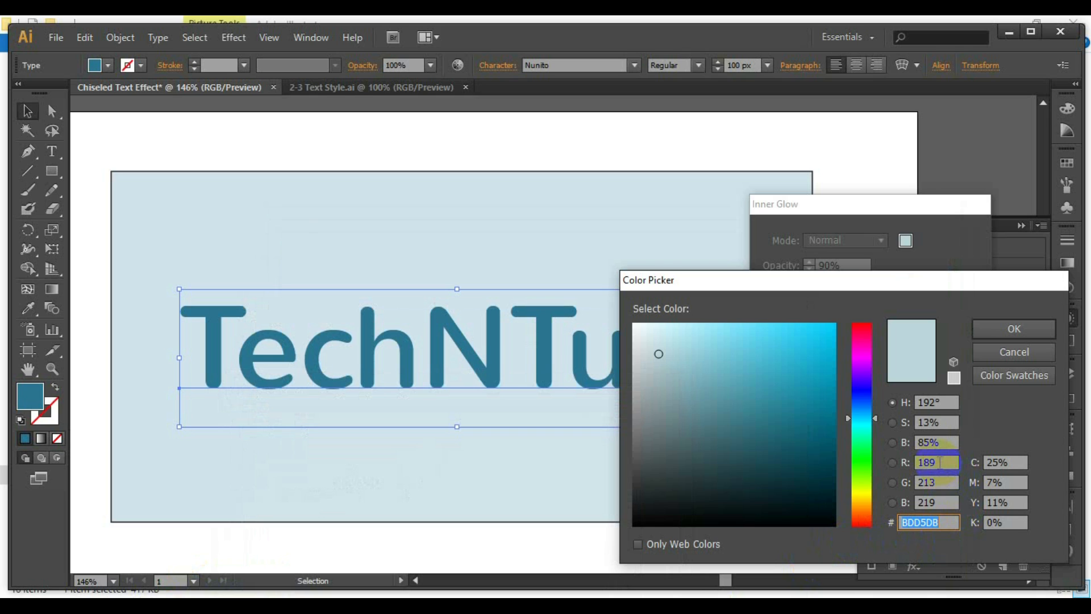
{"action": "left_click", "coordinate": [949, 483]}
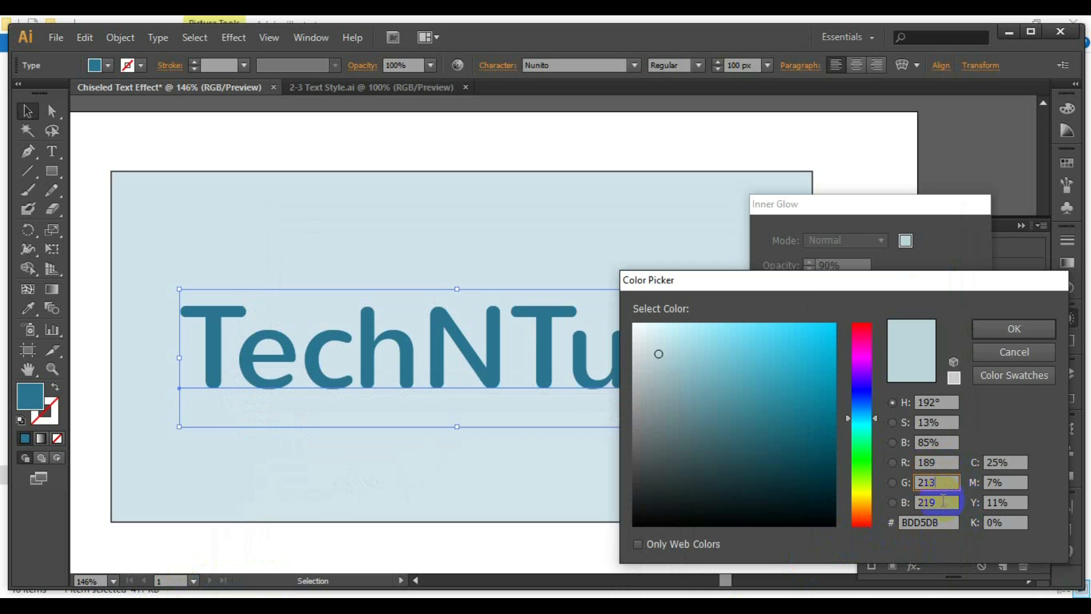
{"action": "left_click", "coordinate": [944, 523]}
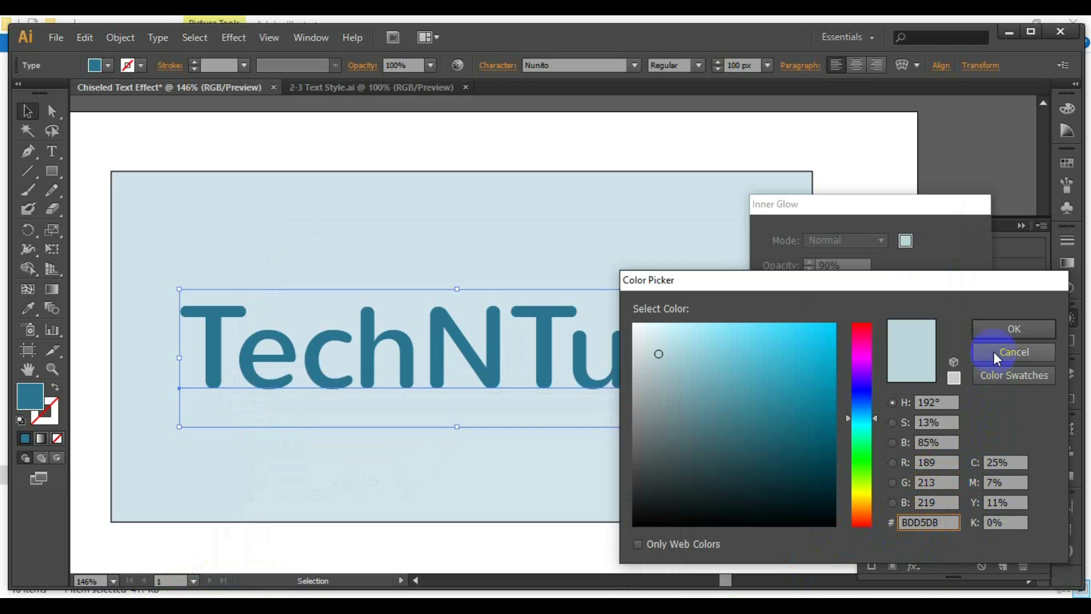
{"action": "left_click", "coordinate": [1013, 331]}
{"action": "left_click", "coordinate": [789, 344]}
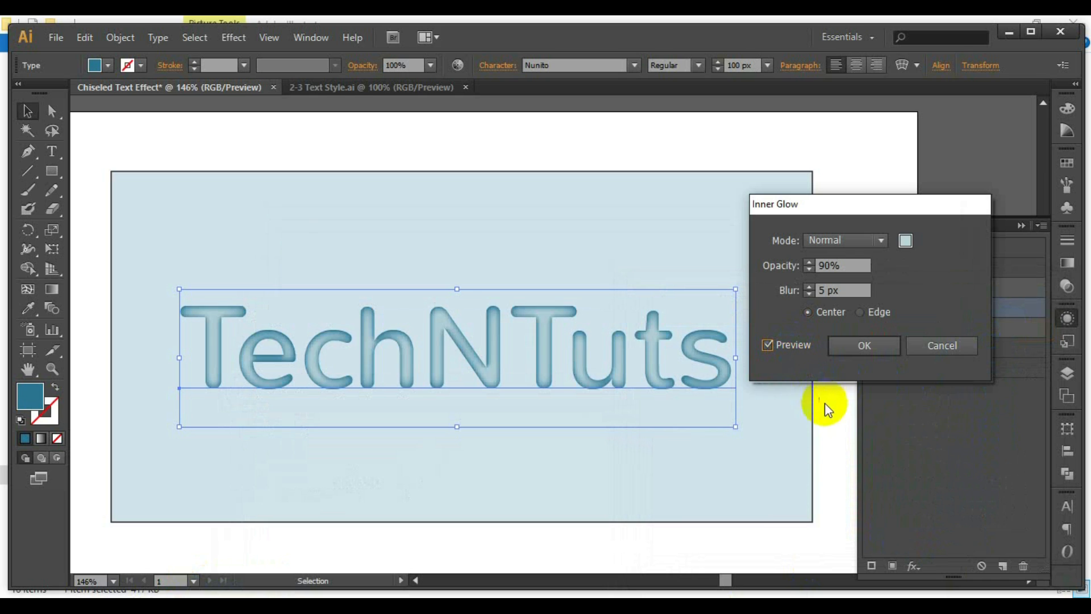
{"action": "left_click", "coordinate": [869, 346]}
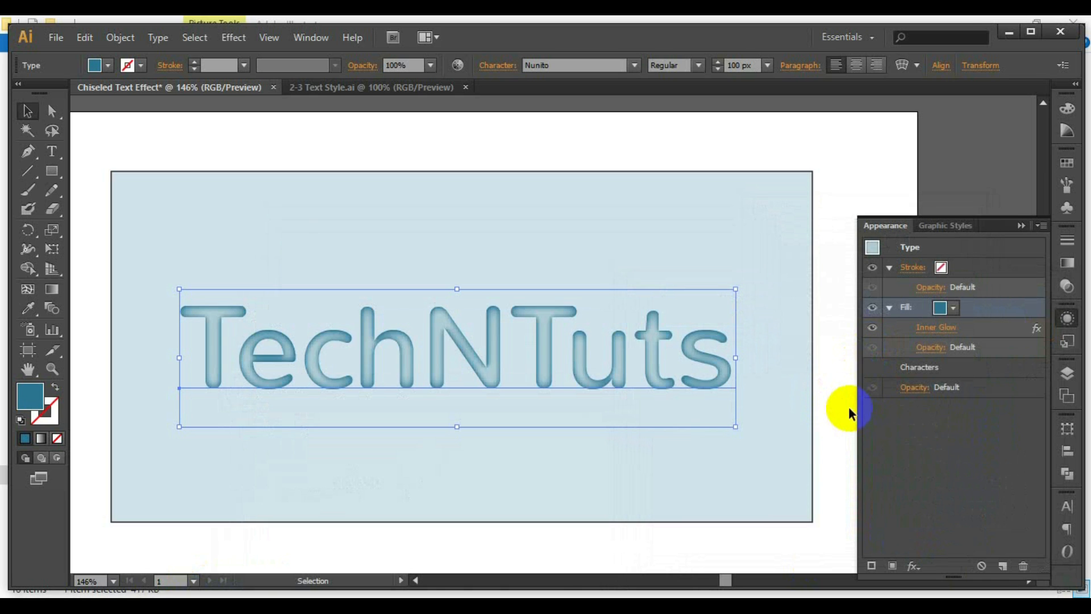
Collapse the glowing fill's settings and add a second fill to the text's appearance.
{"action": "left_click", "coordinate": [890, 308]}
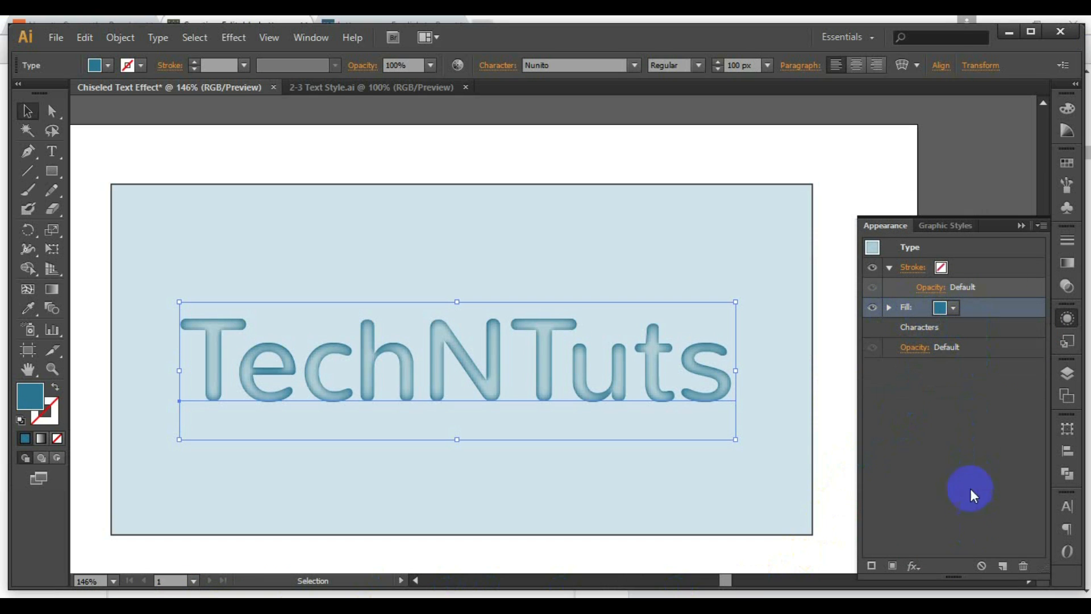
{"action": "left_click", "coordinate": [953, 465]}
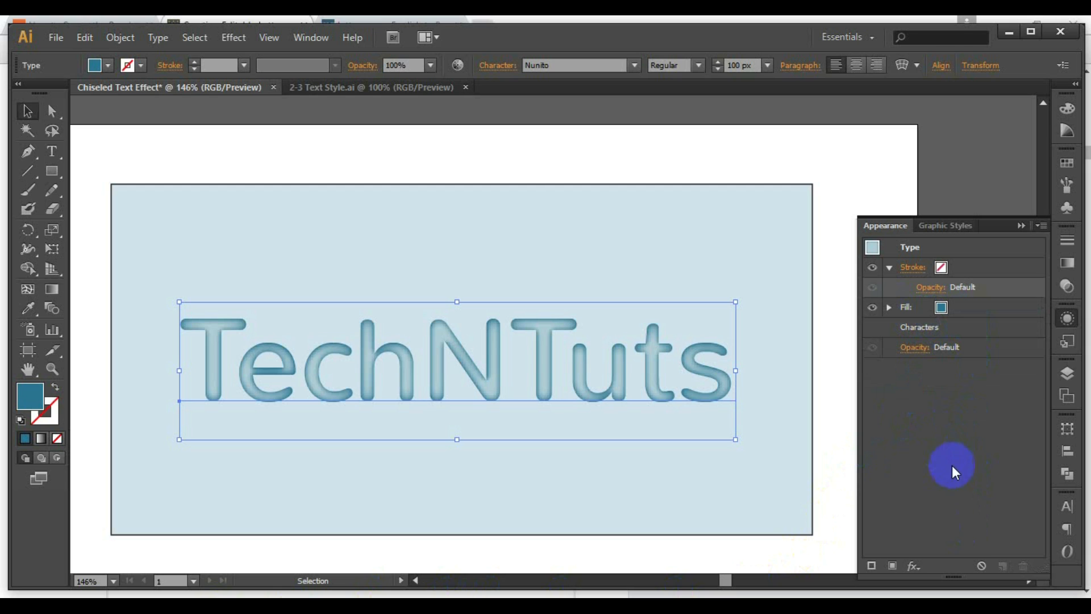
{"action": "left_click", "coordinate": [893, 566]}
Set the second fill's colour to RGB 25, 93, 114.
{"action": "left_click", "coordinate": [1067, 108]}
{"action": "left_click", "coordinate": [1023, 118]}
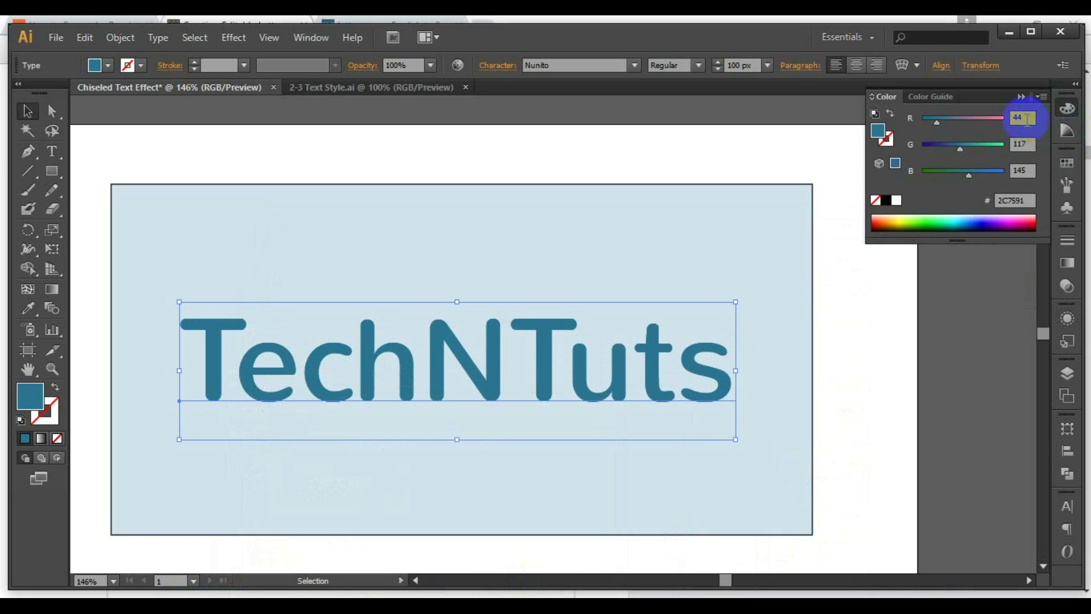
{"action": "type", "text": "25"}
{"action": "key", "text": "Tab"}
{"action": "type", "text": "93"}
{"action": "key", "text": "Tab"}
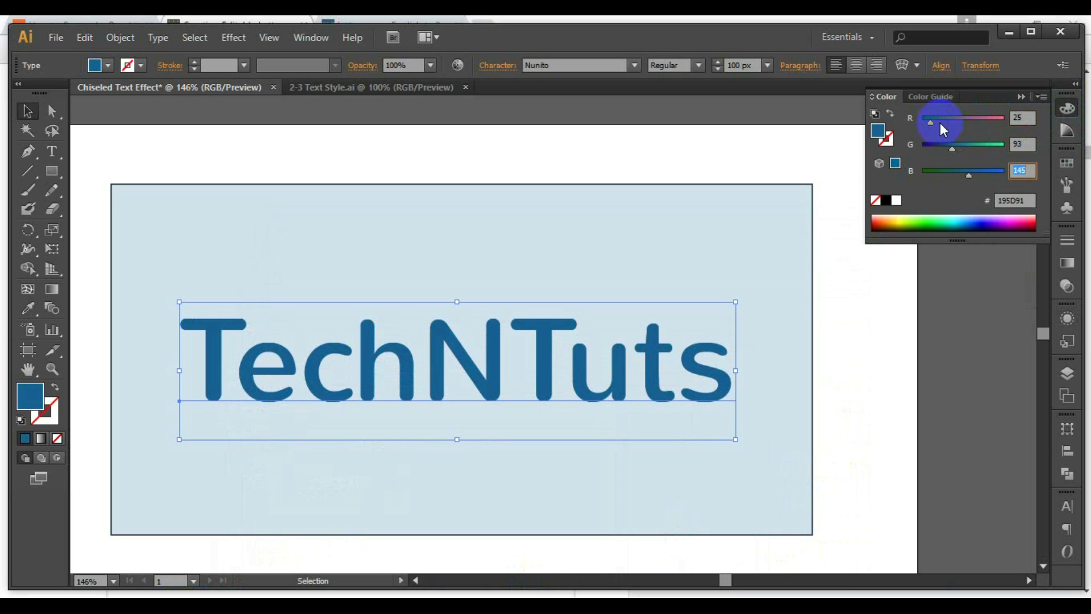
{"action": "type", "text": "114"}
{"action": "key", "text": "Tab"}
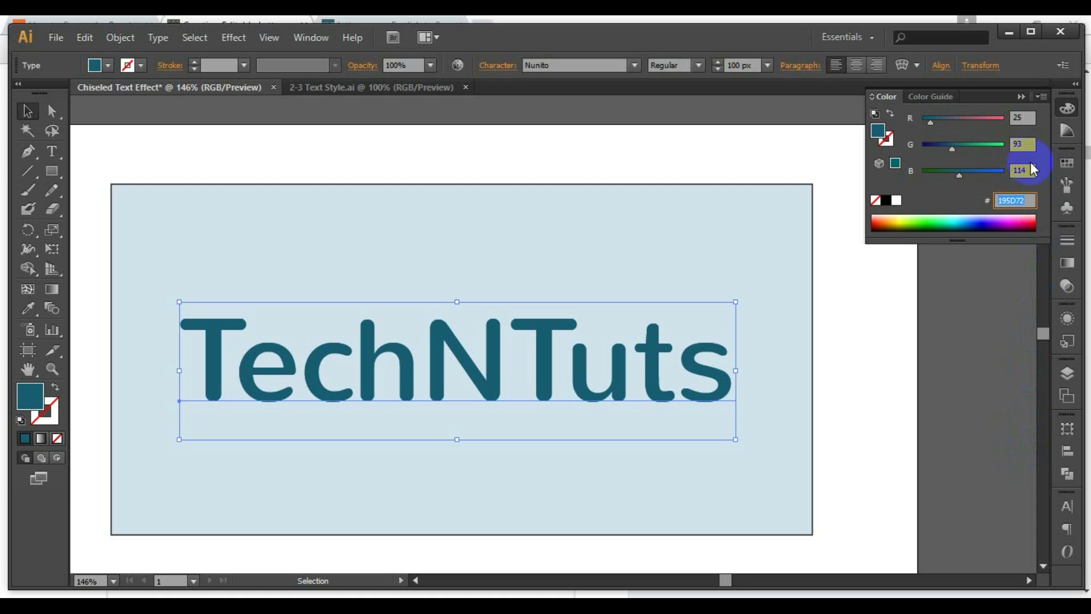
{"action": "left_click", "coordinate": [1023, 97]}
Move the dark teal fill beneath the glowing fill in the text's appearance stack.
{"action": "left_click", "coordinate": [1067, 317]}
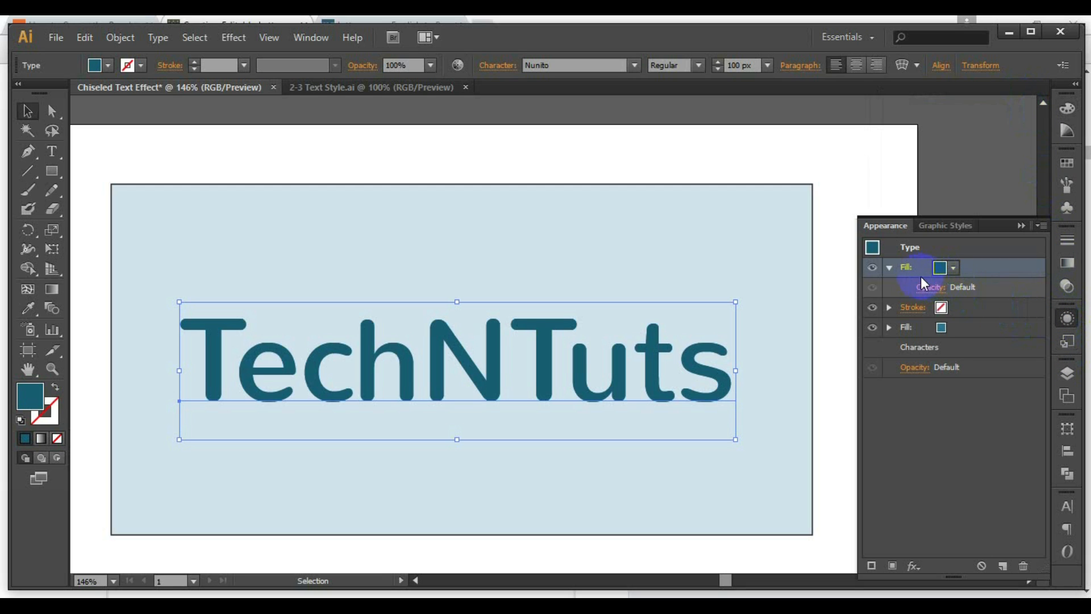
{"action": "left_click", "coordinate": [889, 268]}
{"action": "left_click_drag", "start_coordinate": [902, 264], "coordinate": [909, 327]}
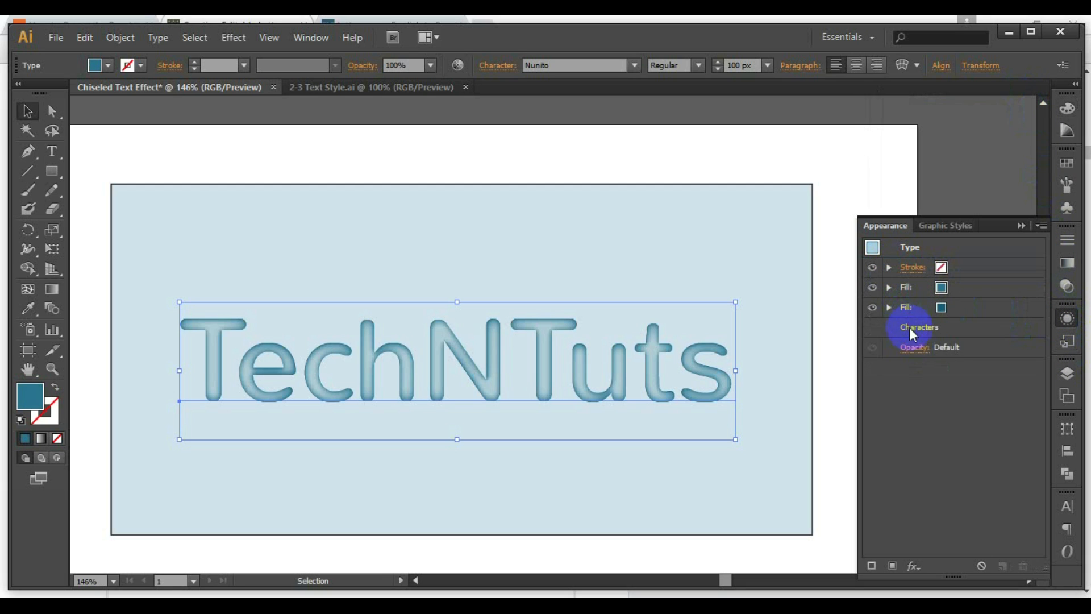
Apply a Transform effect to the dark teal fill with a vertical move of -3 px.
{"action": "left_click", "coordinate": [890, 307]}
{"action": "left_click", "coordinate": [972, 307]}
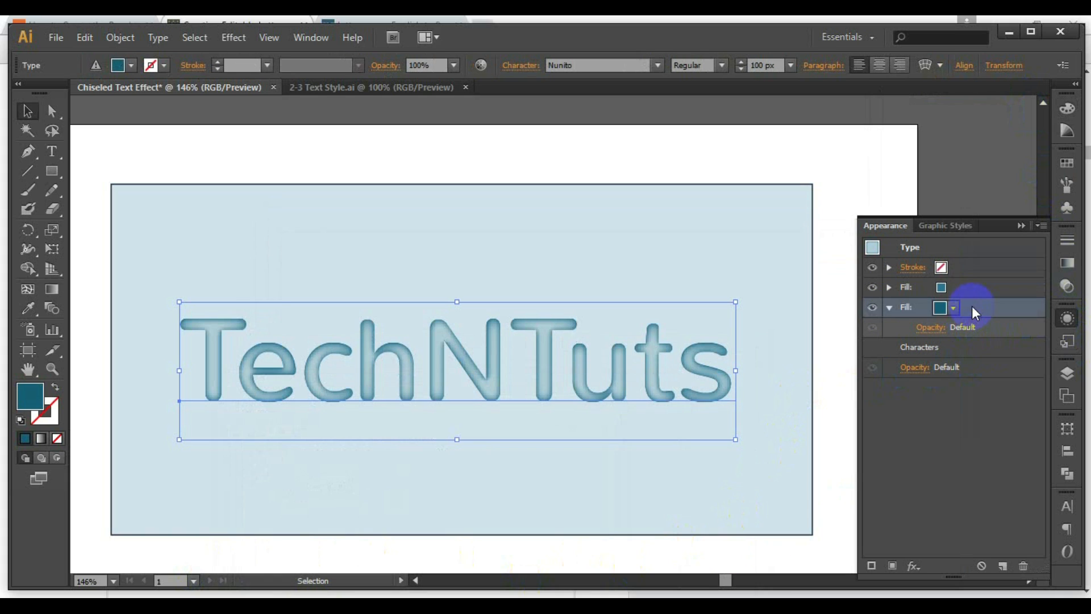
{"action": "left_click", "coordinate": [233, 37]}
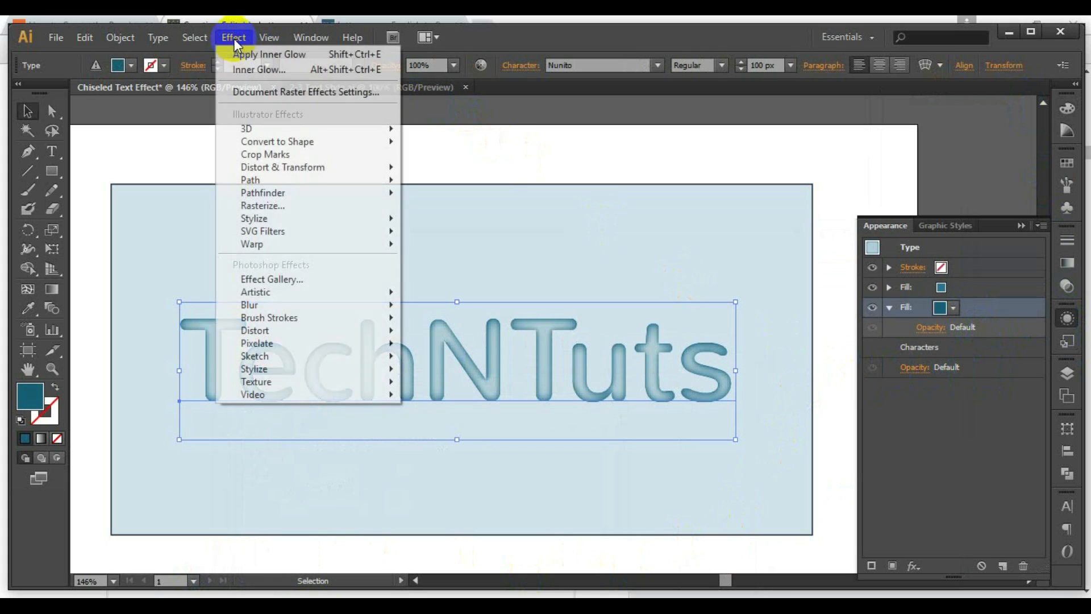
{"action": "mouse_move", "coordinate": [284, 167]}
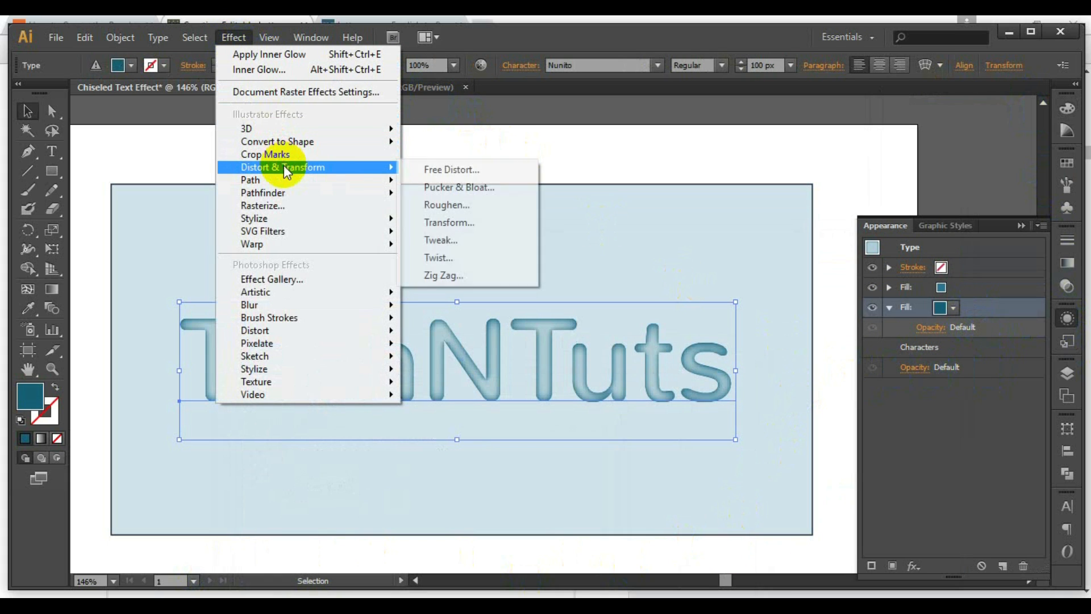
{"action": "left_click", "coordinate": [481, 224]}
{"action": "left_click", "coordinate": [973, 280]}
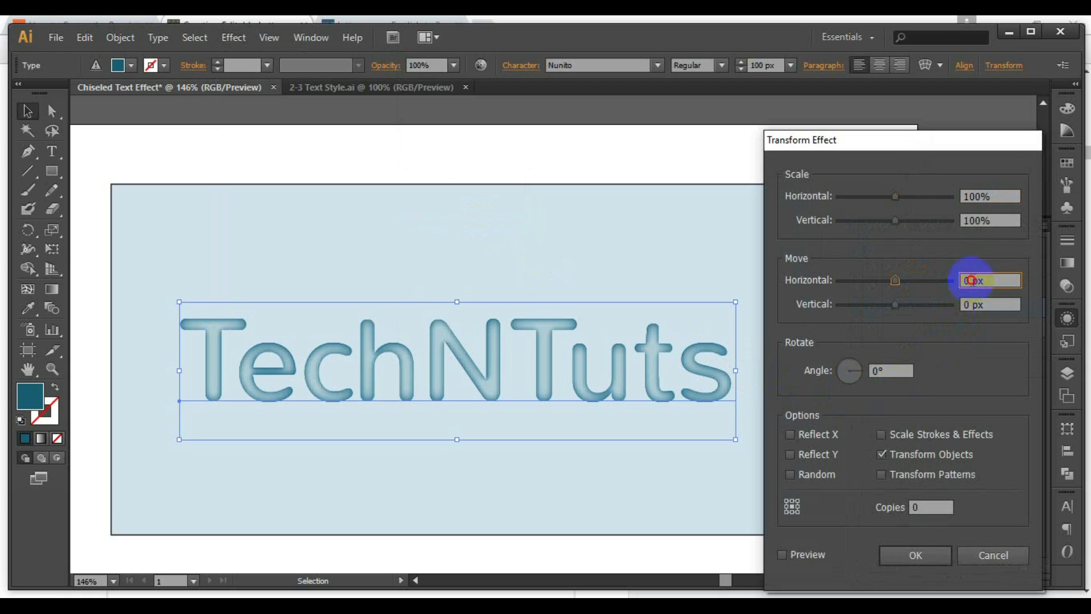
{"action": "double_click", "coordinate": [968, 306]}
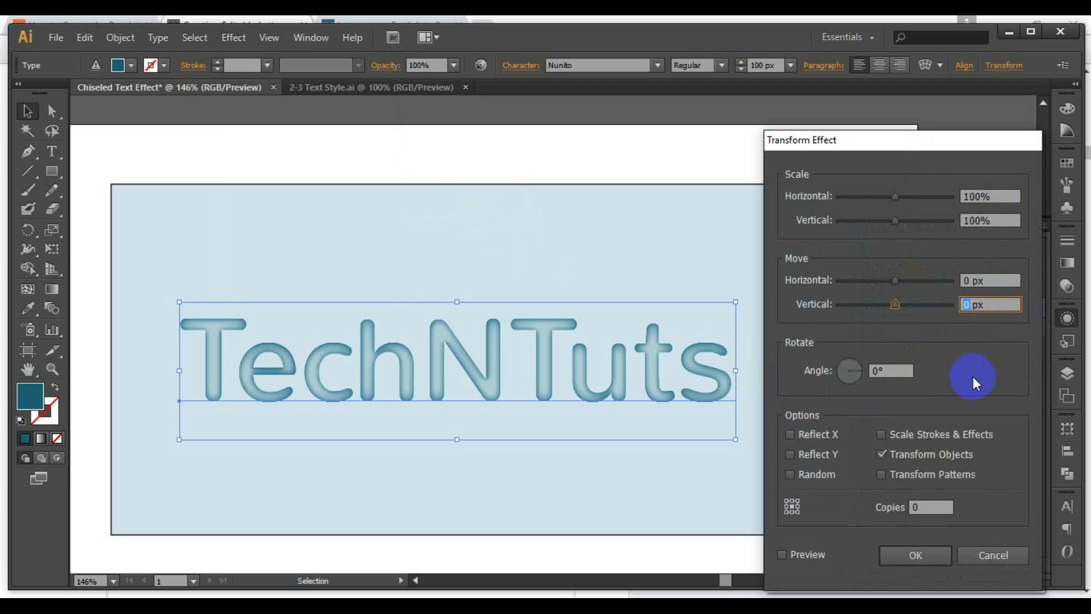
{"action": "type", "text": "-3"}
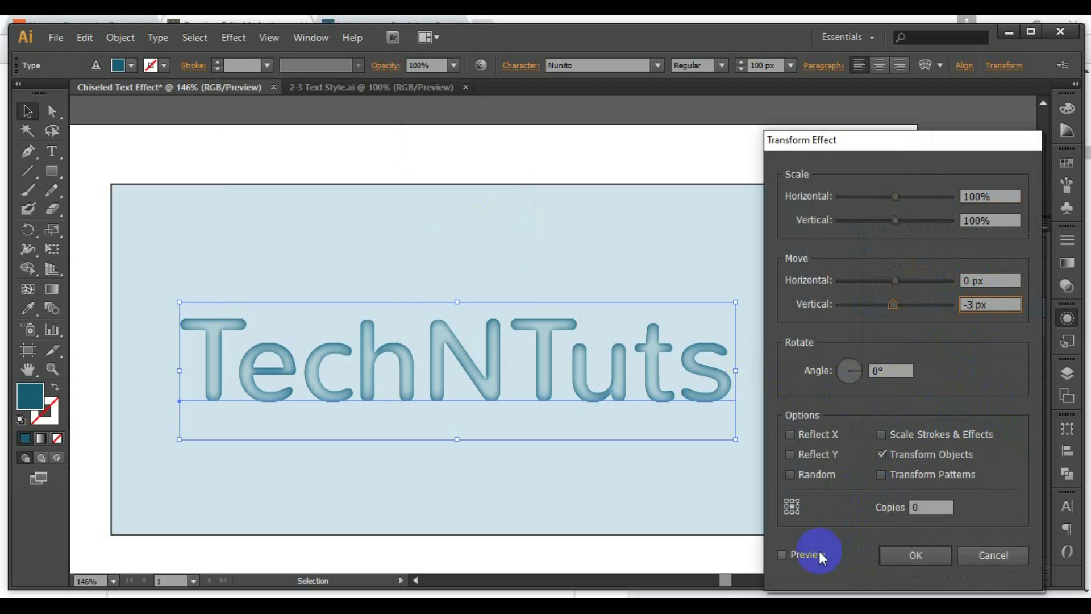
{"action": "left_click", "coordinate": [810, 554]}
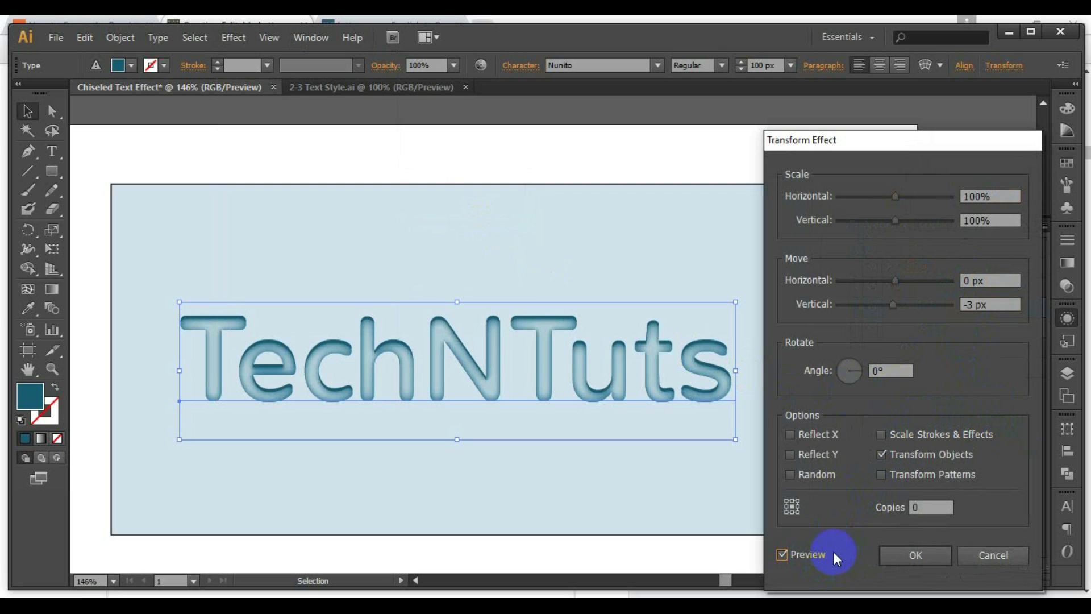
{"action": "left_click", "coordinate": [913, 557]}
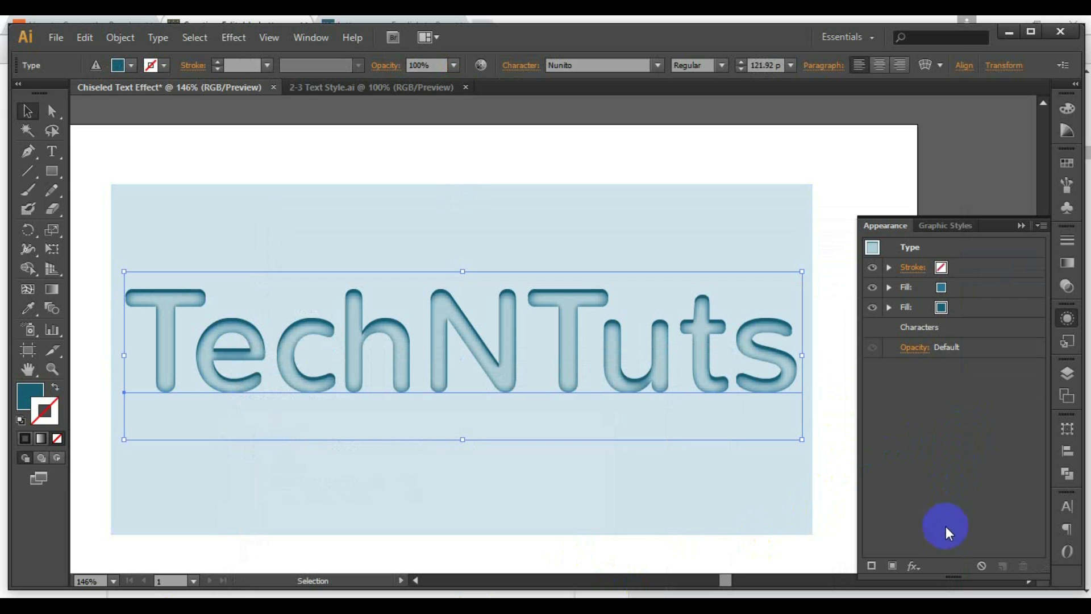
Add a third fill beneath the other two fills of the text and colour it RGB 242, 244, 244.
{"action": "left_click", "coordinate": [893, 565]}
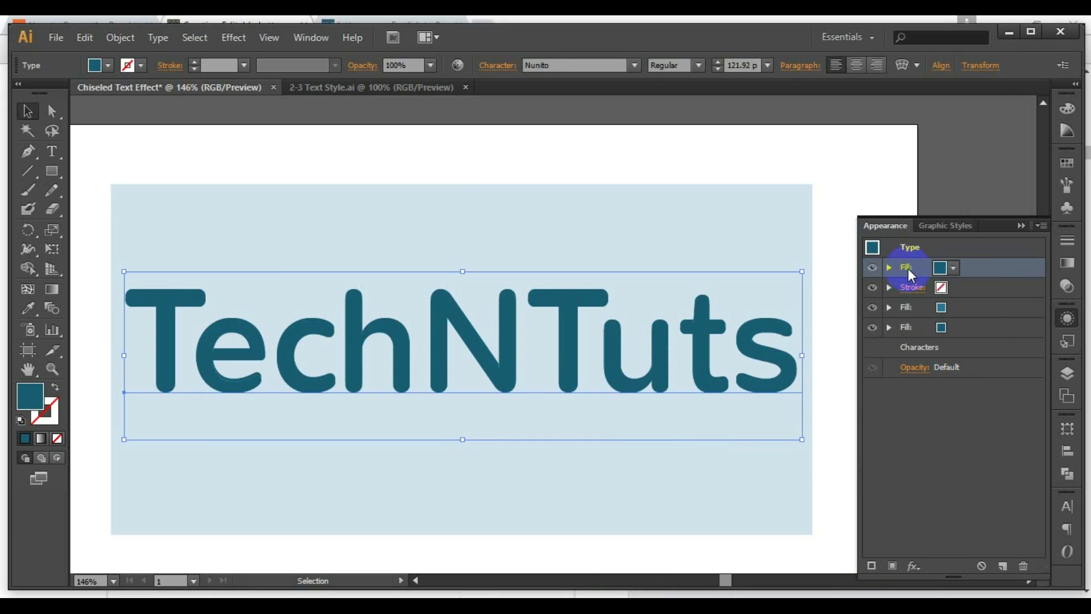
{"action": "left_click_drag", "start_coordinate": [909, 269], "coordinate": [916, 343]}
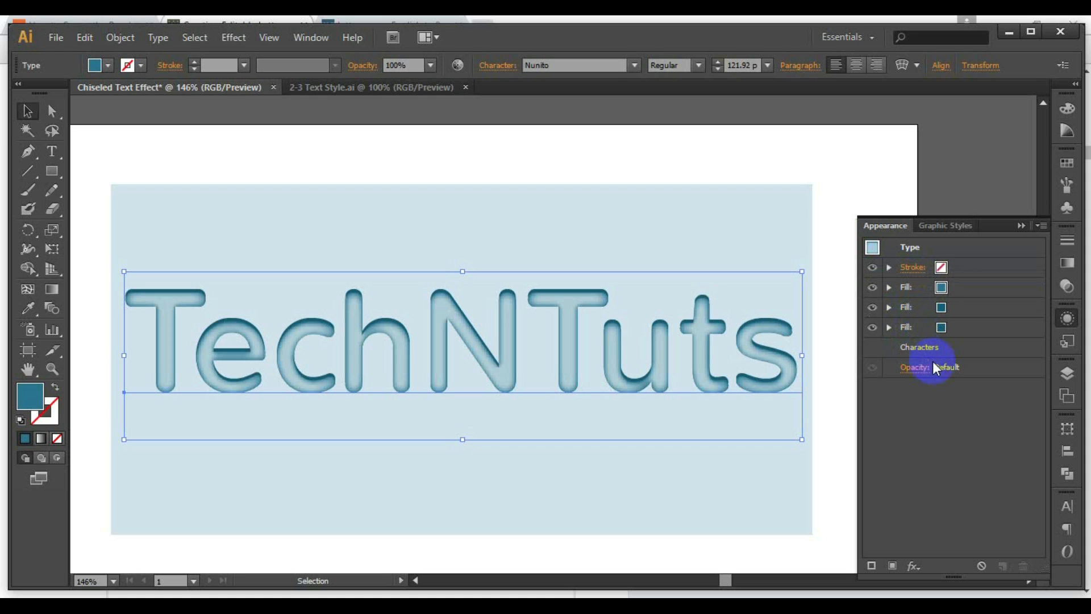
{"action": "left_click", "coordinate": [939, 329]}
{"action": "left_click", "coordinate": [1067, 107]}
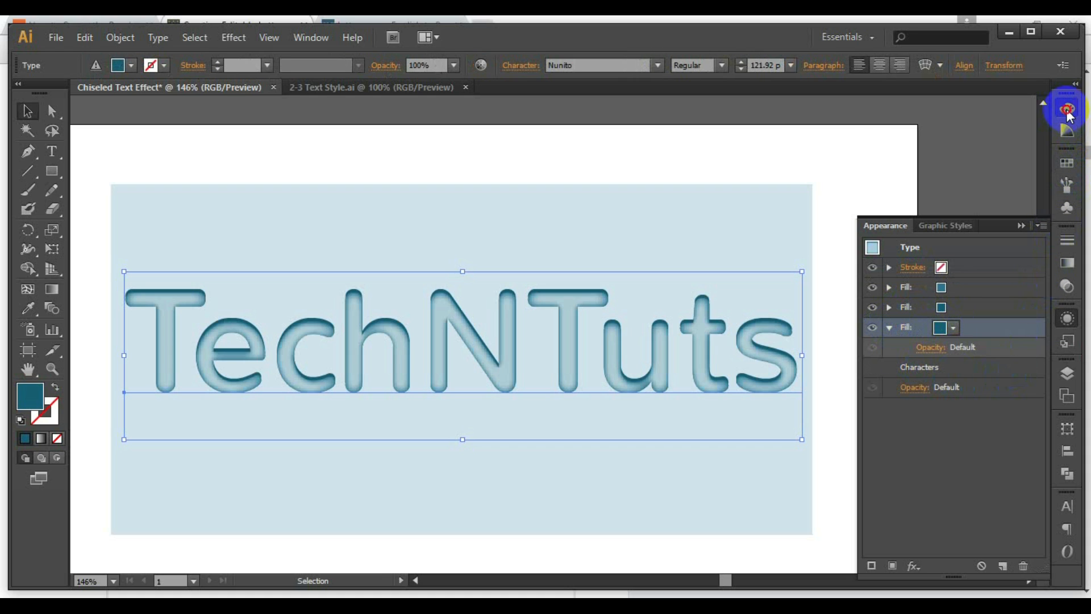
{"action": "type", "text": "242"}
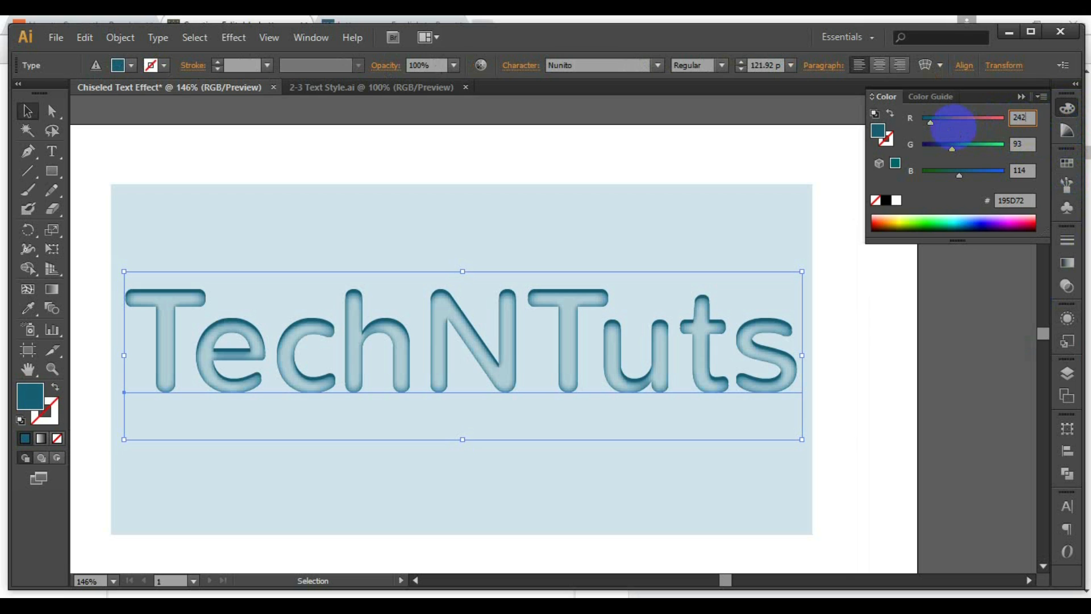
{"action": "key", "text": "Tab"}
{"action": "type", "text": "244"}
{"action": "key", "text": "Tab"}
{"action": "type", "text": "242"}
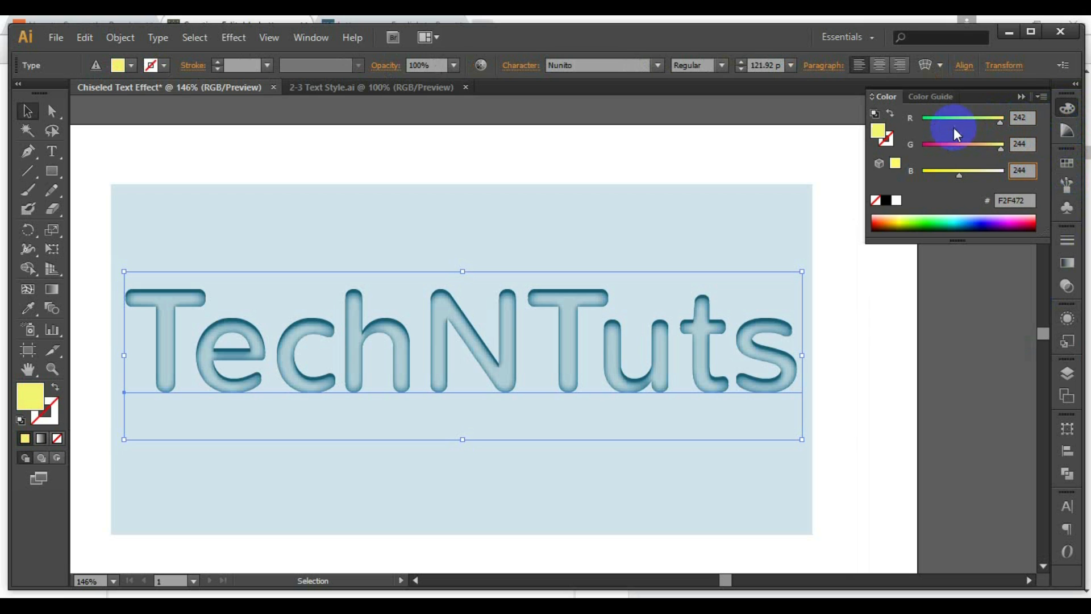
{"action": "key", "text": "Tab"}
{"action": "left_click", "coordinate": [1021, 99]}
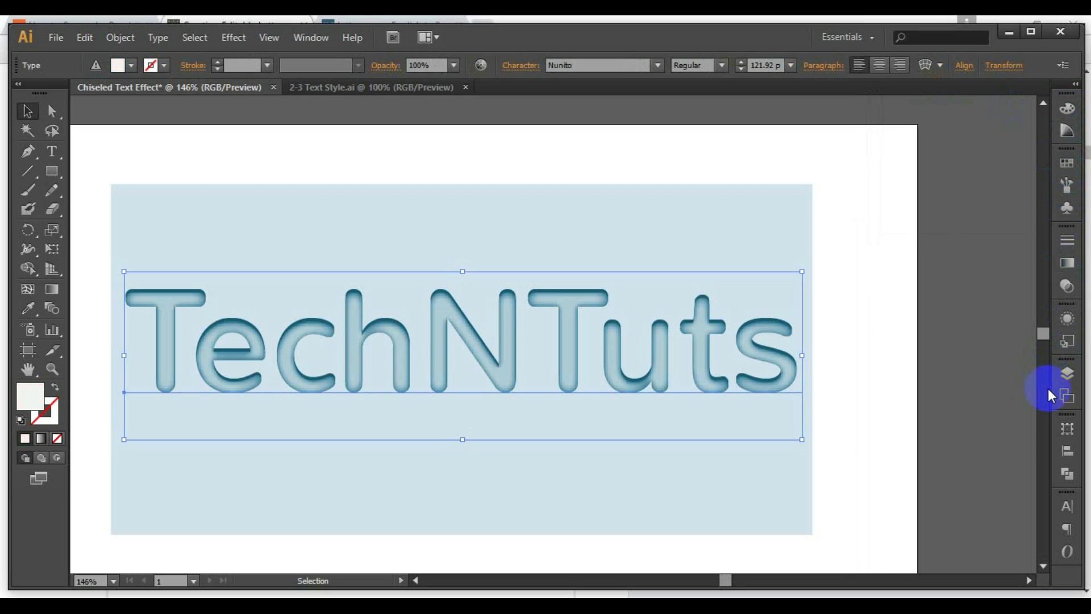
Apply a Transform effect with a vertical move of 3 px to the near-white third fill, then deselect the text.
{"action": "left_click", "coordinate": [1067, 319]}
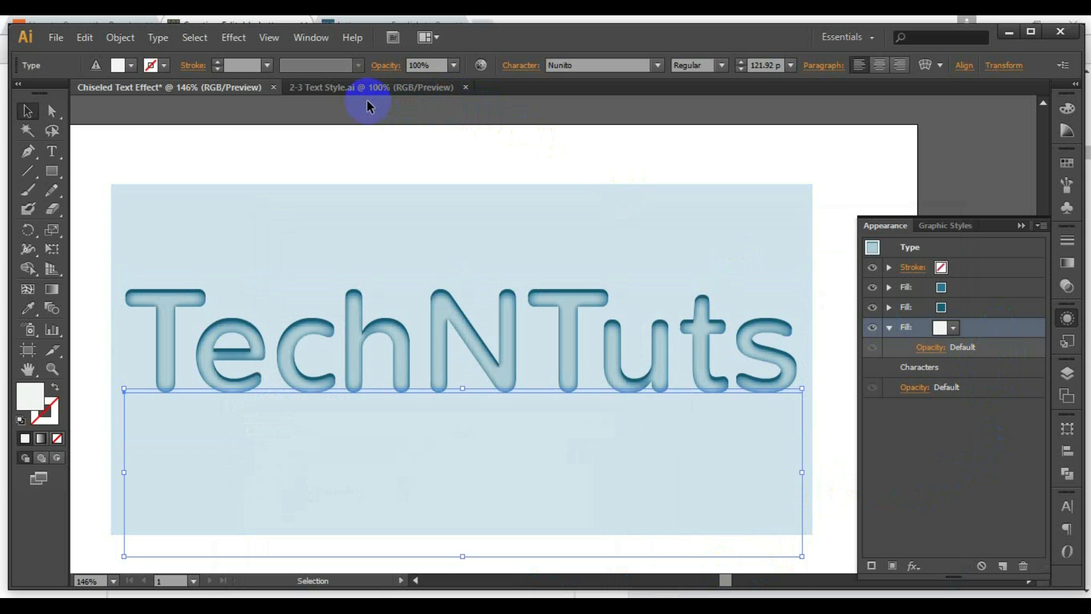
{"action": "left_click", "coordinate": [233, 40]}
{"action": "mouse_move", "coordinate": [311, 171]}
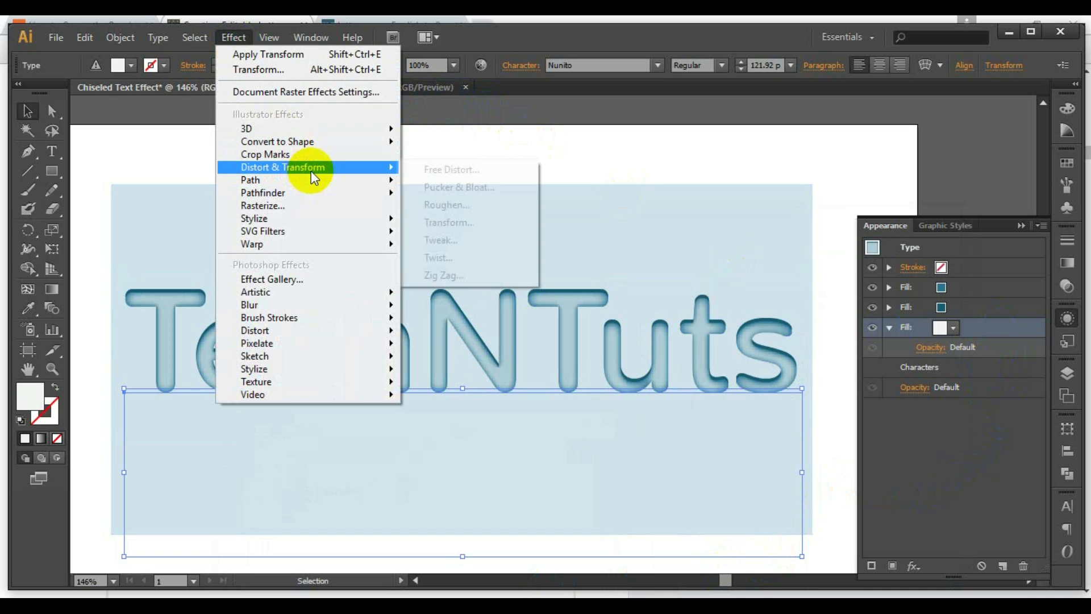
{"action": "left_click", "coordinate": [483, 223]}
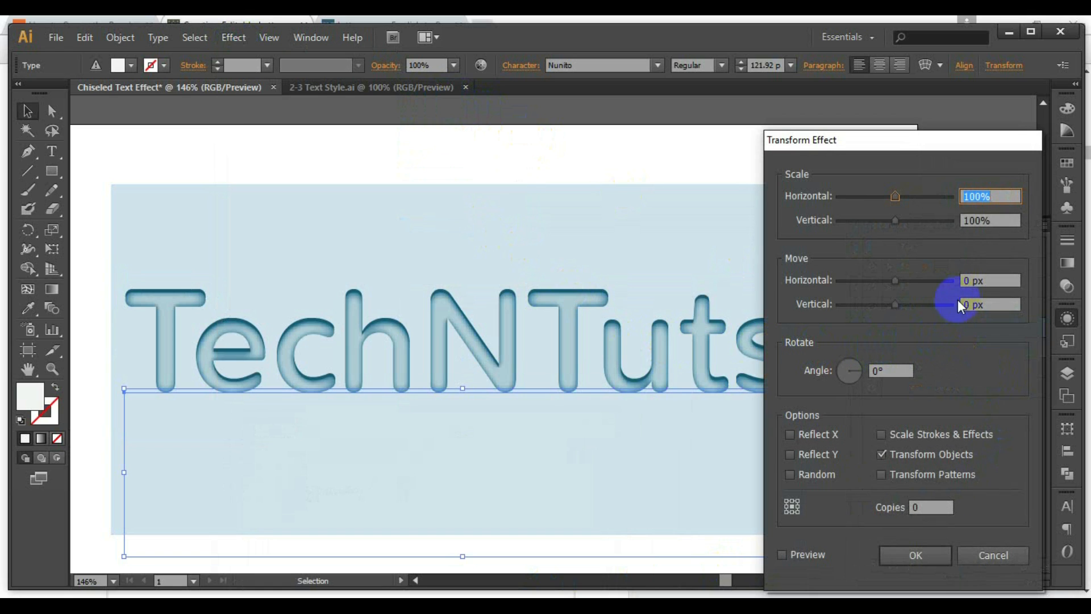
{"action": "double_click", "coordinate": [971, 305]}
{"action": "type", "text": "3"}
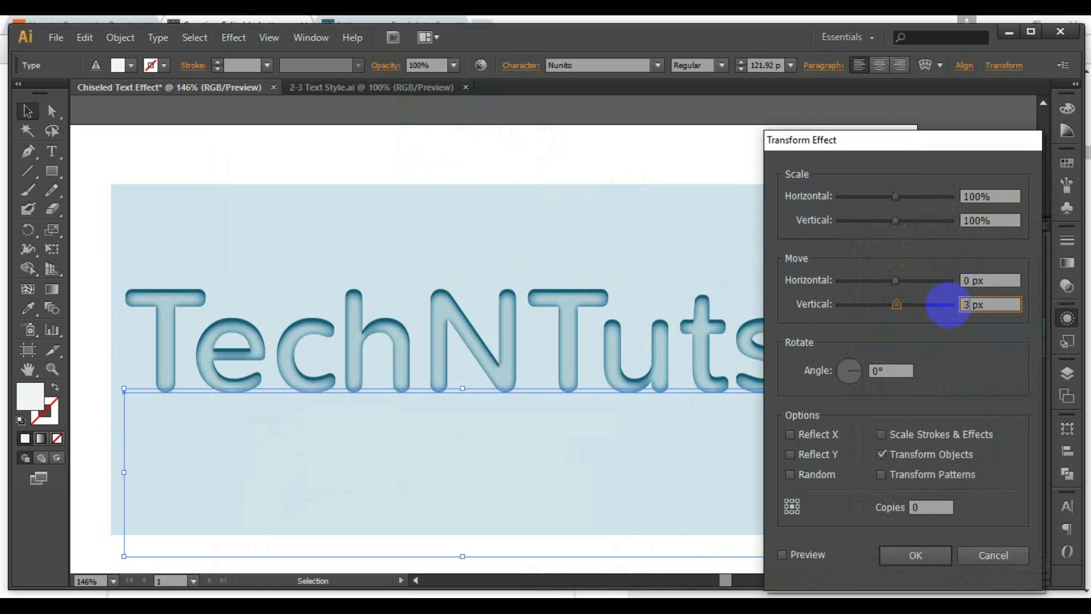
{"action": "left_click", "coordinate": [989, 280]}
{"action": "left_click", "coordinate": [783, 554]}
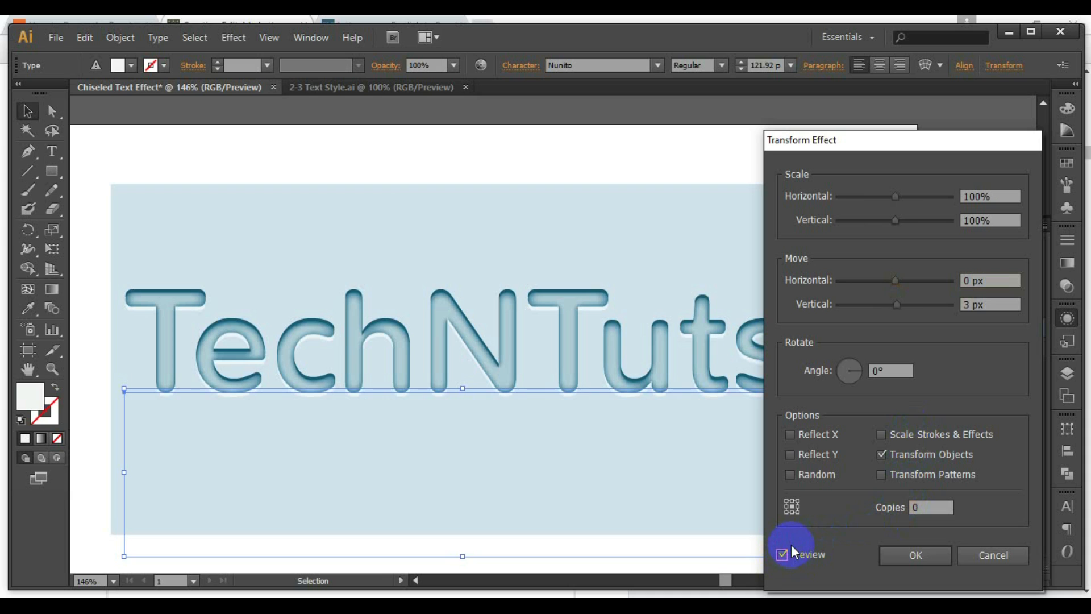
{"action": "left_click", "coordinate": [915, 555]}
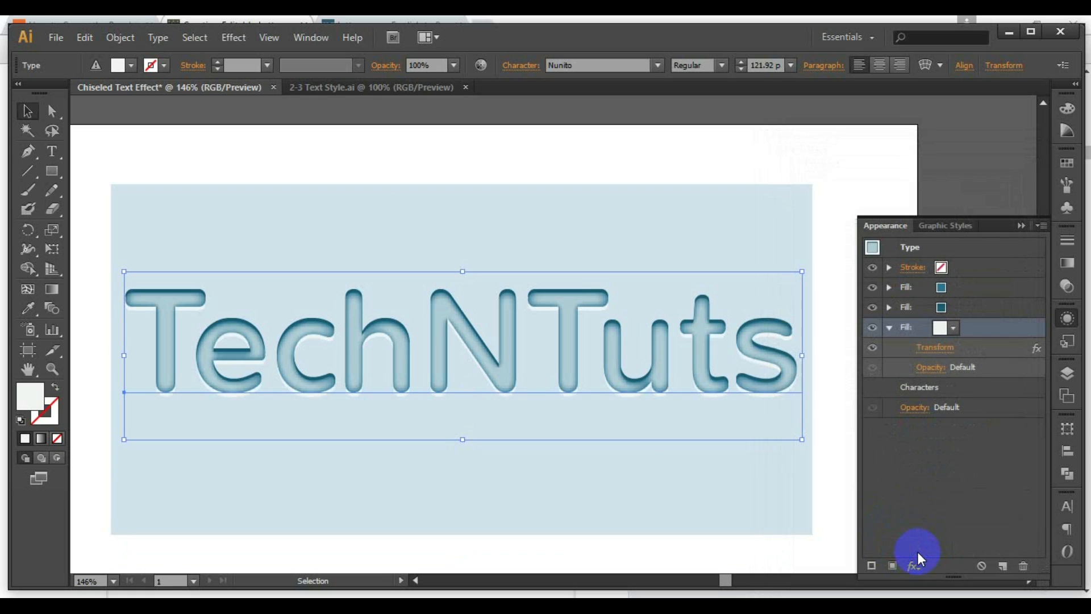
{"action": "left_click", "coordinate": [837, 484]}
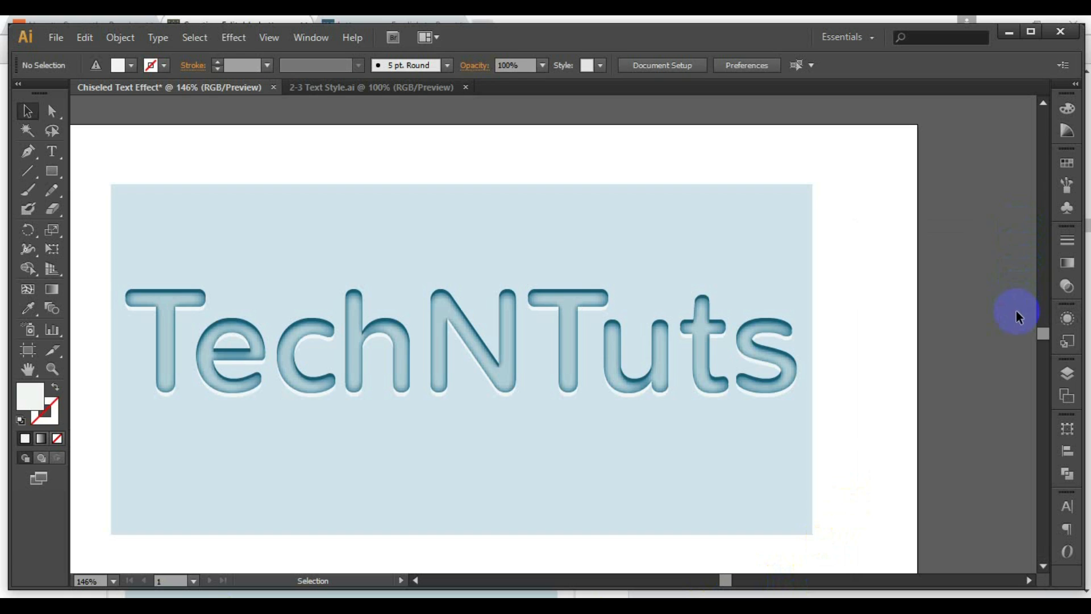
{"action": "key", "text": "ctrl+1"}
{"action": "key", "text": "ctrl+minus"}
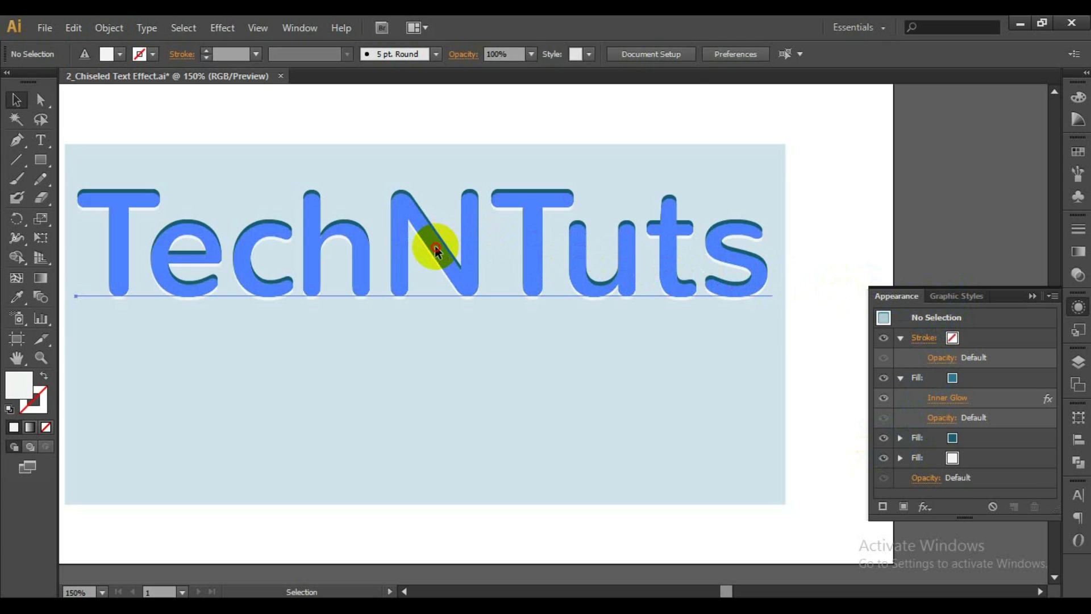
Save the chiseled appearance of the TechNTuts text as a new graphic style.
{"action": "left_click", "coordinate": [434, 239]}
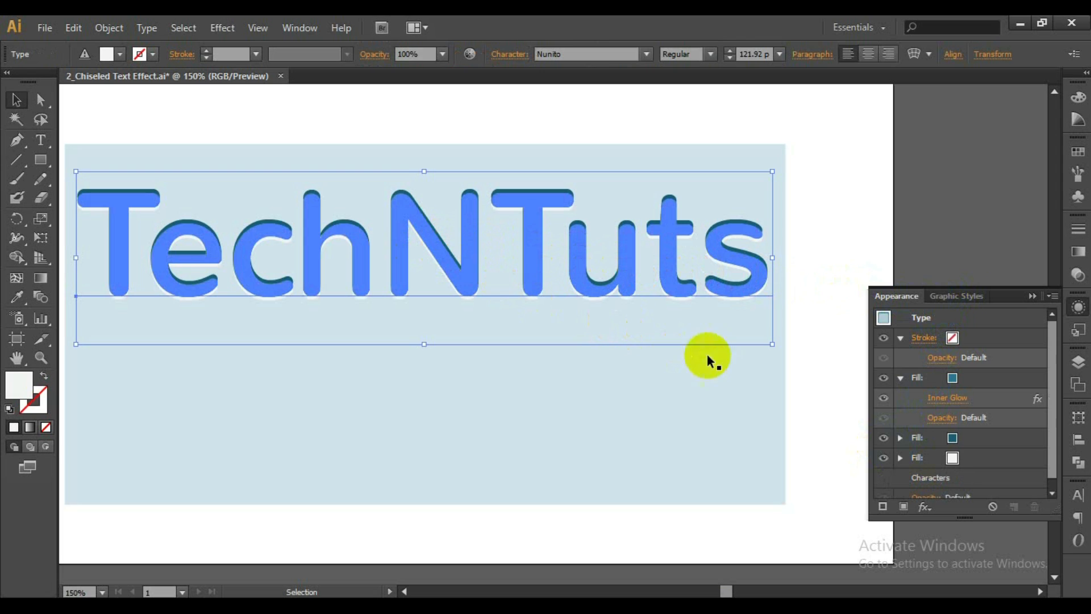
{"action": "left_click", "coordinate": [957, 296]}
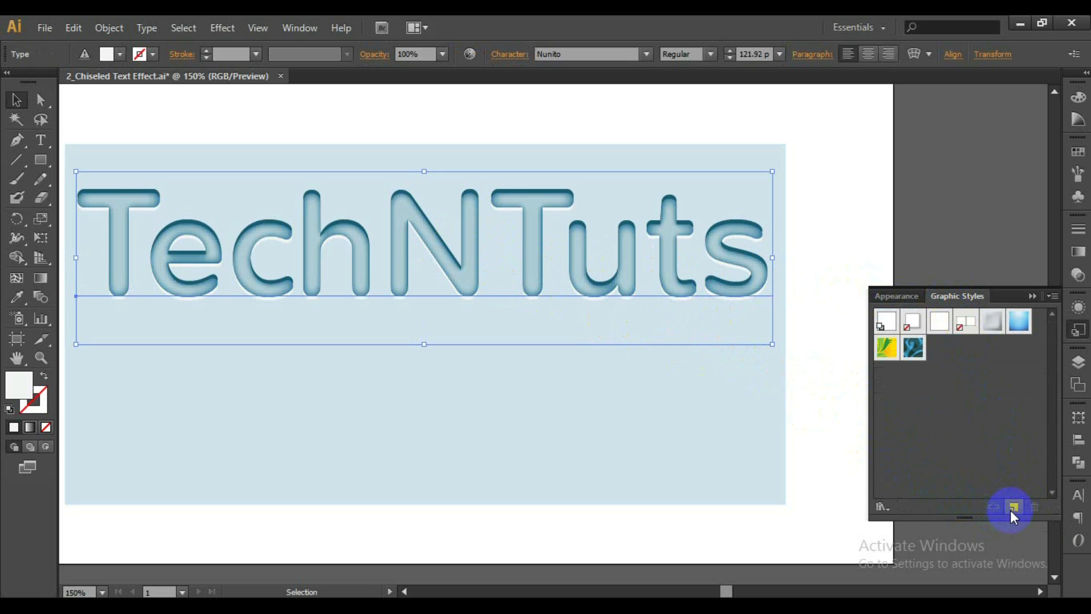
{"action": "left_click", "coordinate": [1013, 508]}
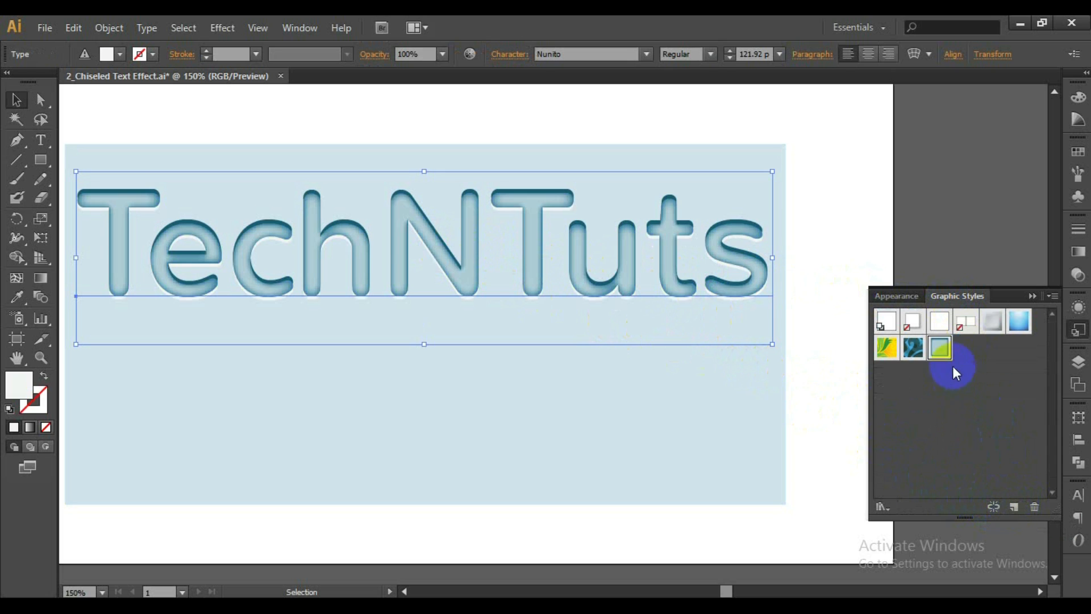
Add the text "Learn From Here..." under TechNTuts and move it down within the light blue rectangle.
{"action": "left_click", "coordinate": [40, 140]}
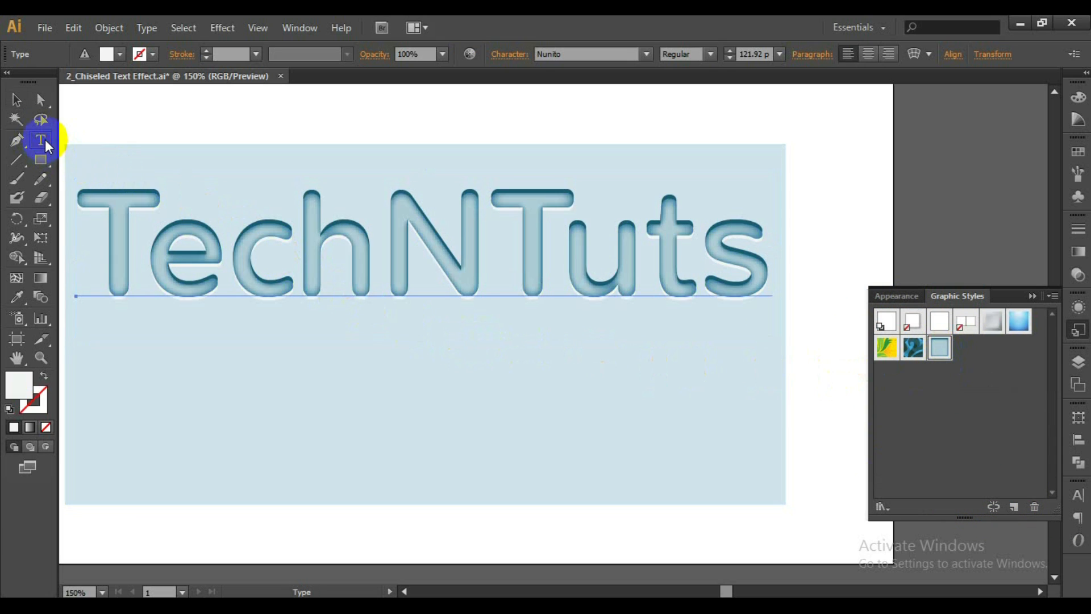
{"action": "left_click", "coordinate": [183, 445]}
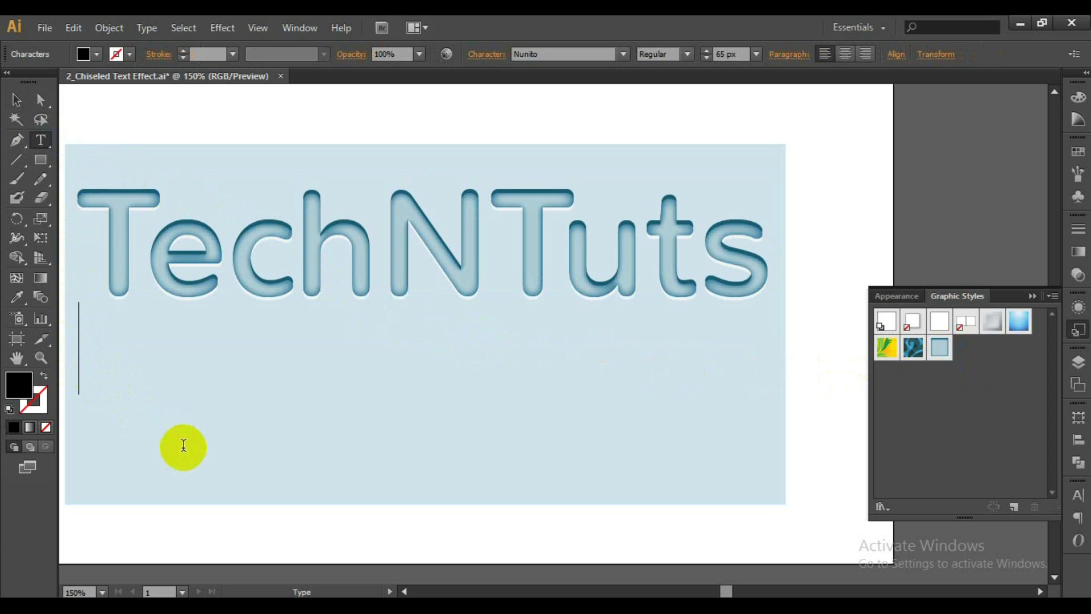
{"action": "type", "text": "Learn Fro"}
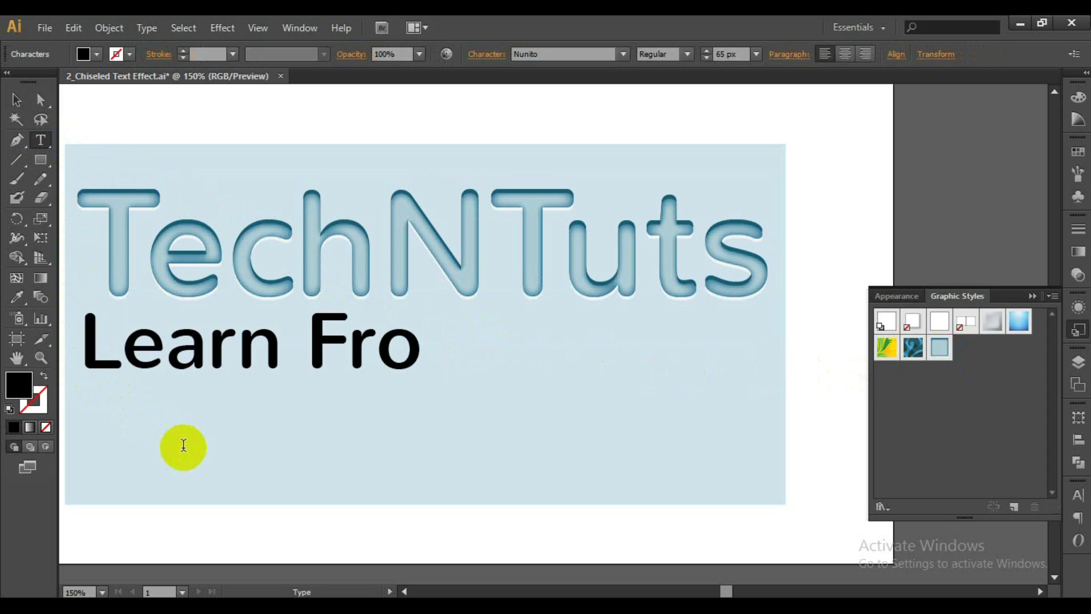
{"action": "type", "text": "m Here."}
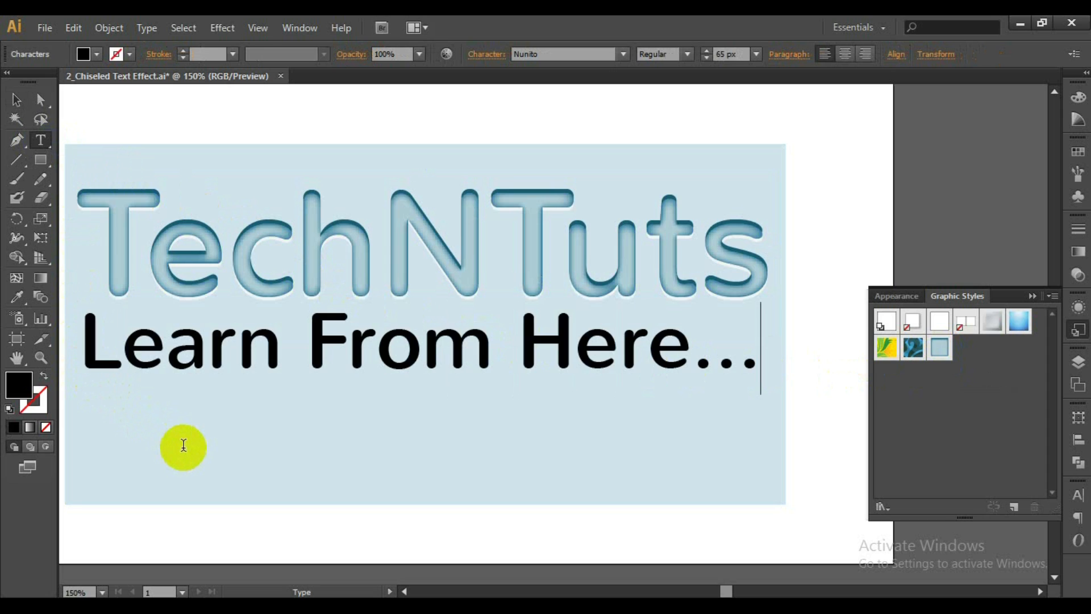
{"action": "type", "text": ".."}
{"action": "left_click", "coordinate": [239, 378], "text": "ctrl"}
{"action": "left_click_drag", "start_coordinate": [239, 378], "coordinate": [252, 418]}
{"action": "left_click", "coordinate": [384, 462], "text": "ctrl"}
{"action": "key", "text": "Escape"}
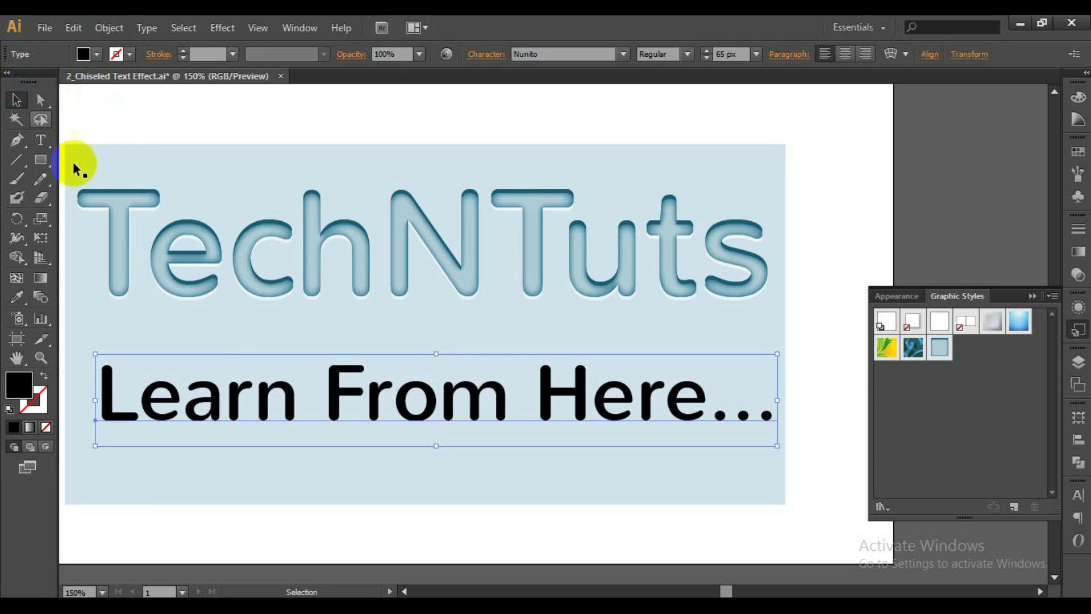
Apply the saved chiseled graphic style to the "Learn From Here..." text and deselect it.
{"action": "left_click", "coordinate": [578, 55]}
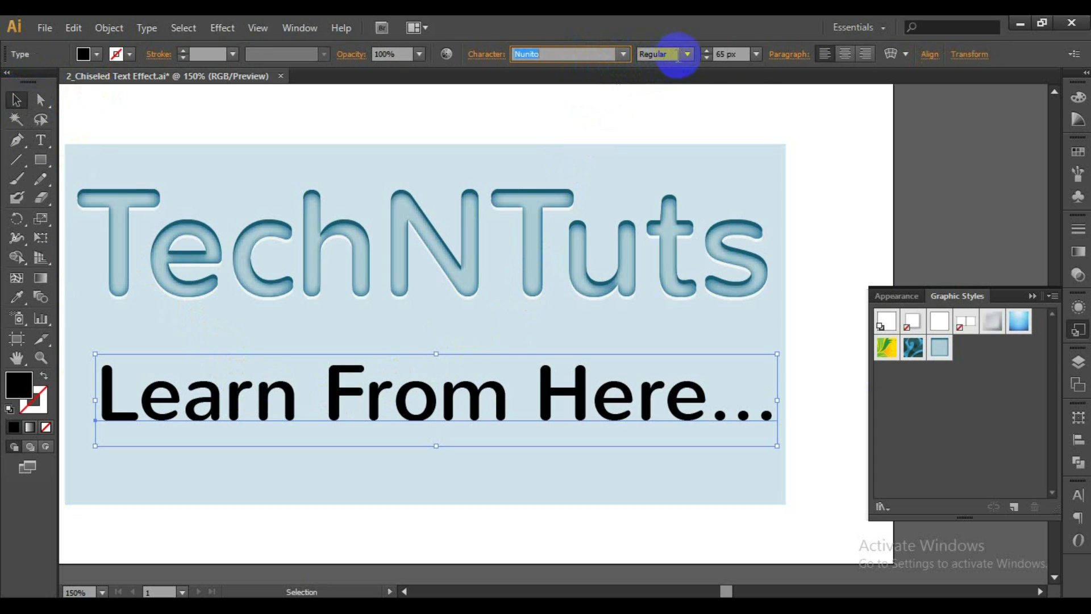
{"action": "left_click", "coordinate": [660, 425]}
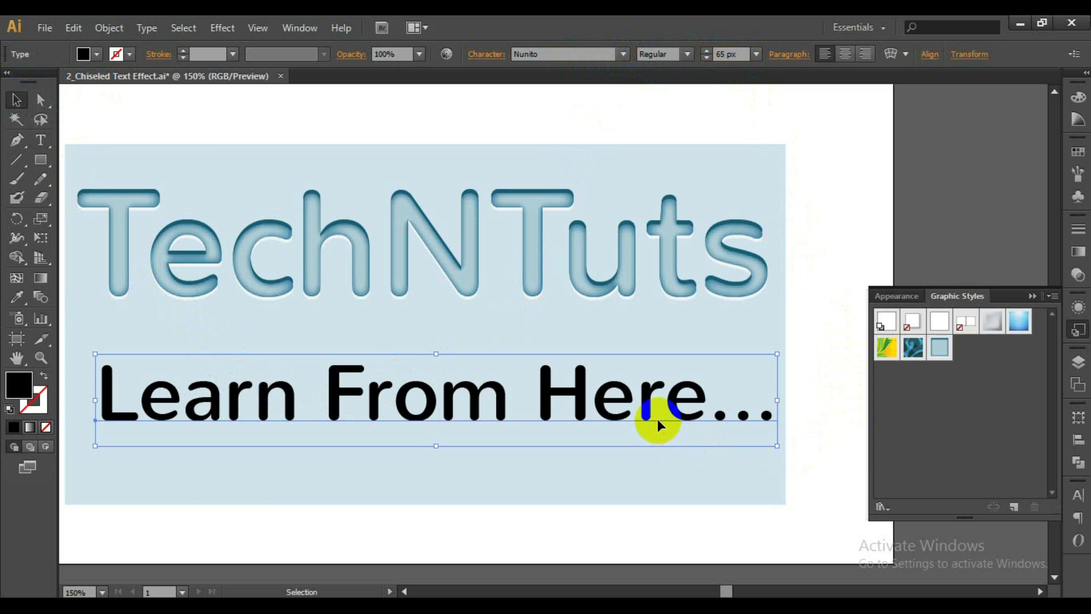
{"action": "left_click", "coordinate": [939, 347]}
{"action": "left_click", "coordinate": [834, 445]}
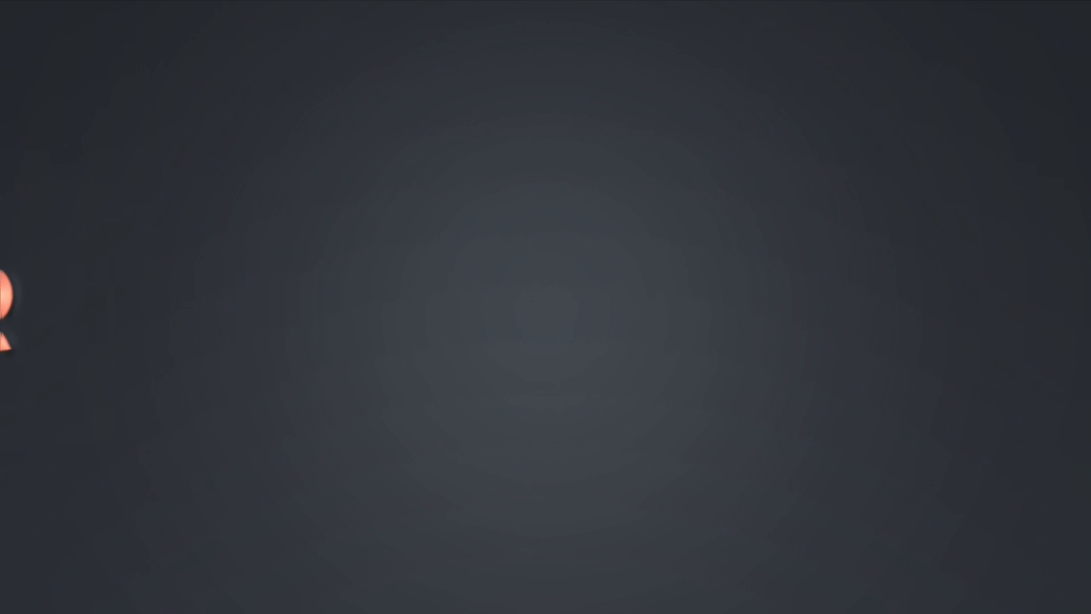